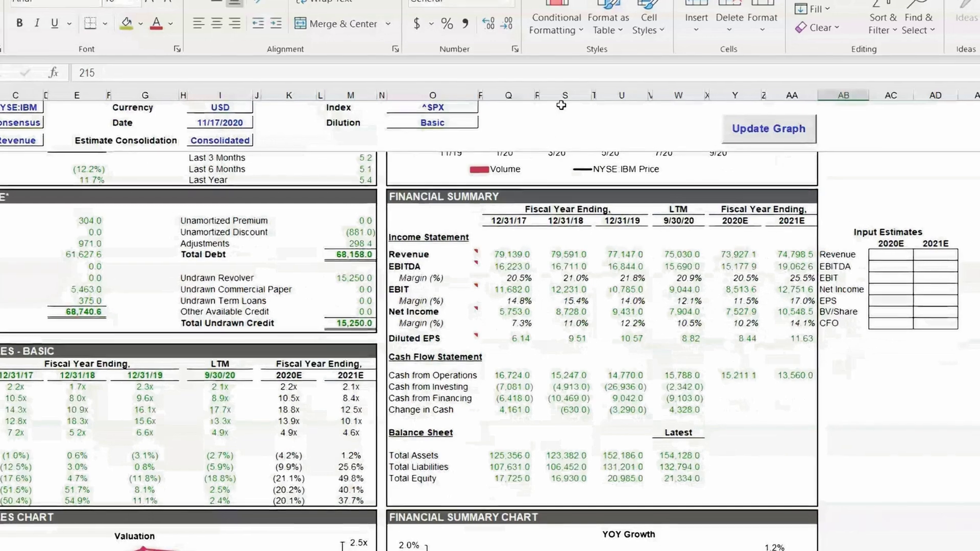
- Scroll down through the IBM financial summary sheet
scroll(172, 526, down, 3)
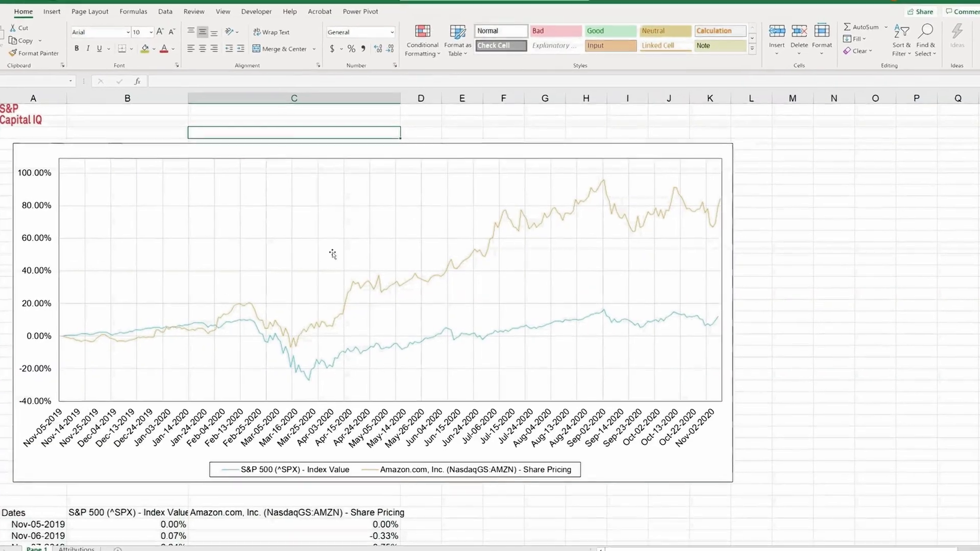
- Select the S&P 500 versus Amazon chart in the Excel workbook
click(286, 147)
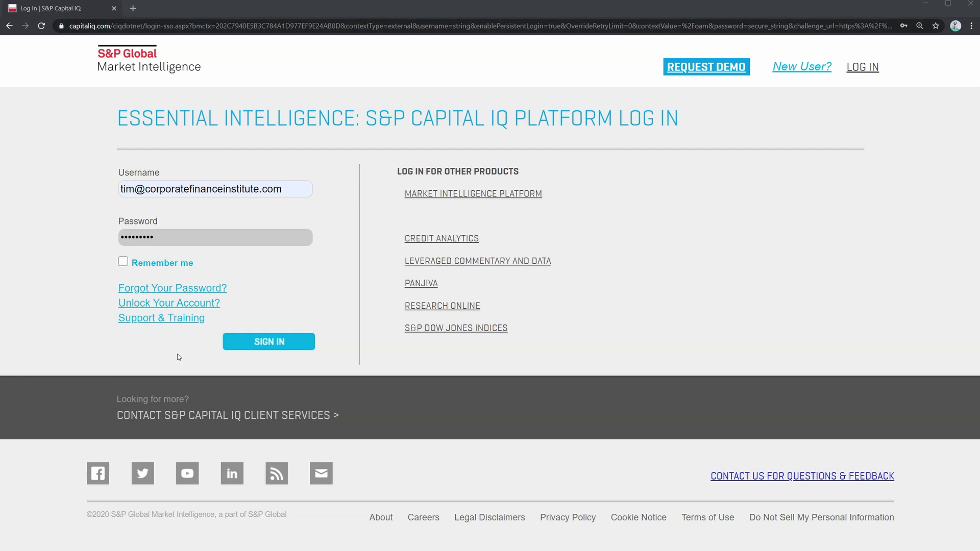
- Sign in to S&P Capital IQ and scroll down through the dashboard widgets
click(243, 343)
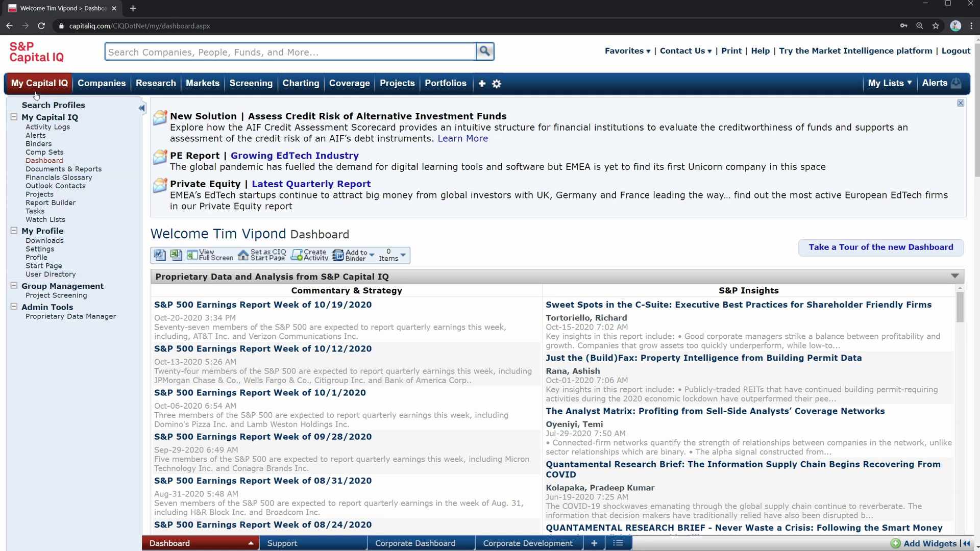
mouse_move(35, 89)
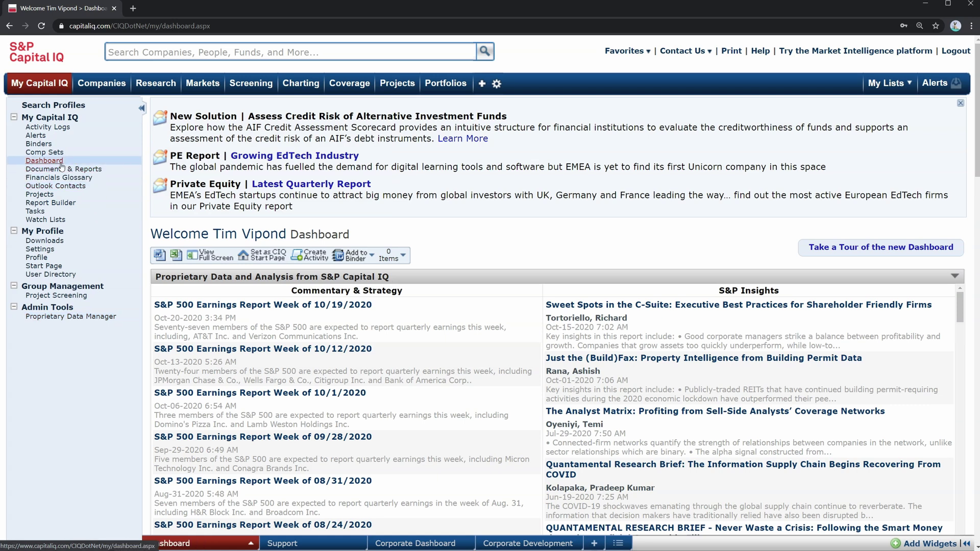
scroll(136, 360, down, 8)
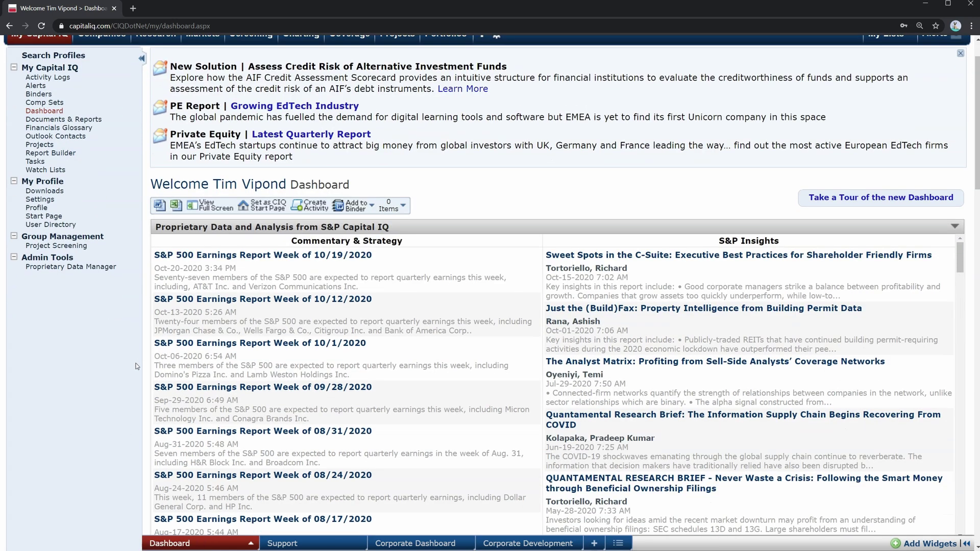
scroll(132, 368, down, 1)
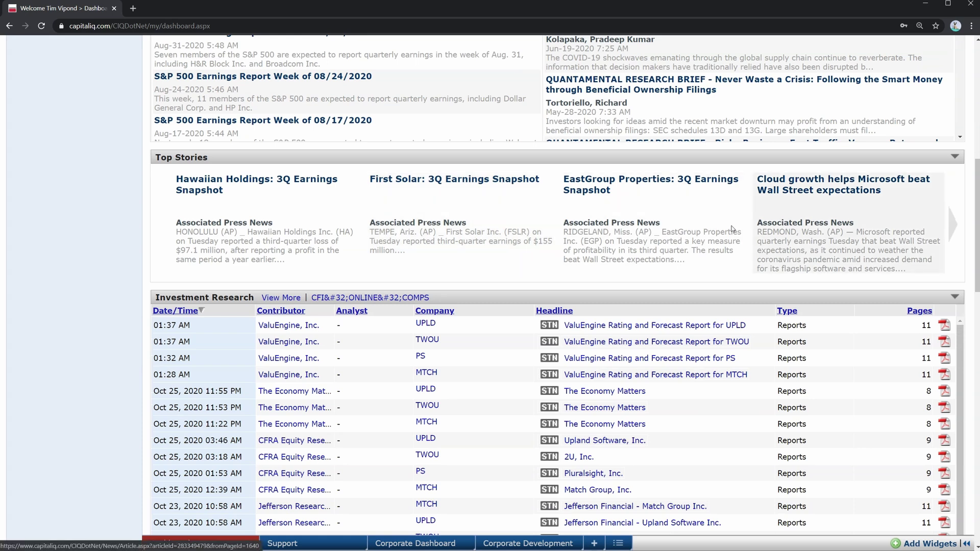
scroll(117, 365, down, 2)
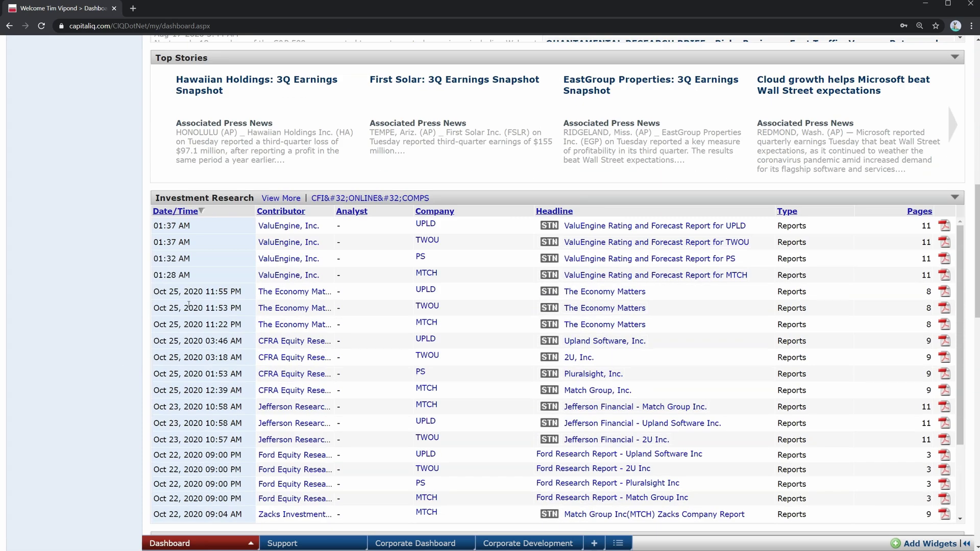
scroll(130, 398, down, 2)
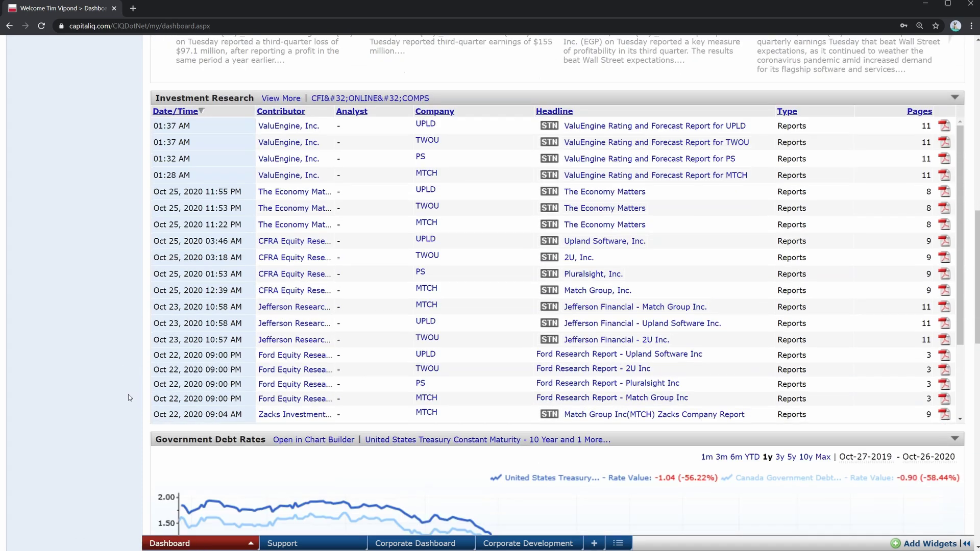
scroll(129, 398, down, 4)
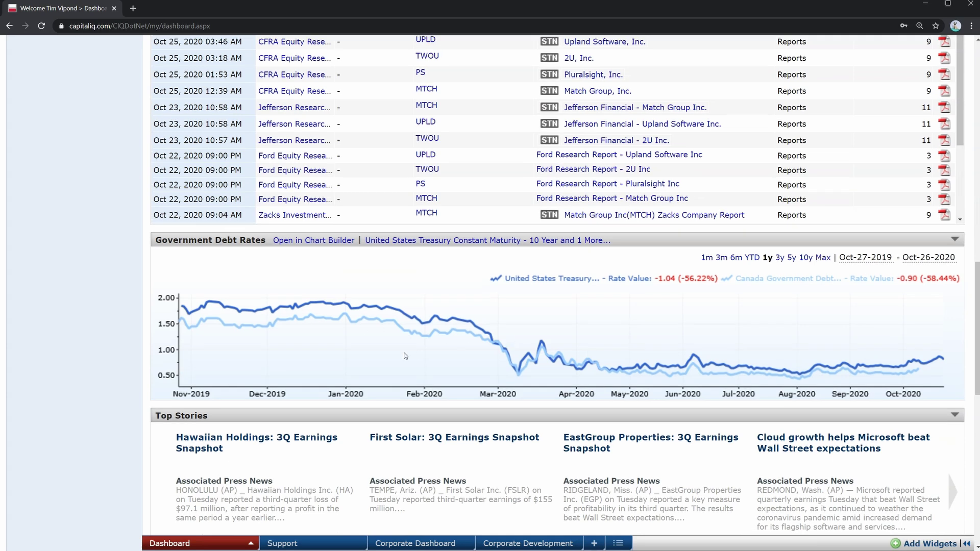
scroll(401, 353, down, 2)
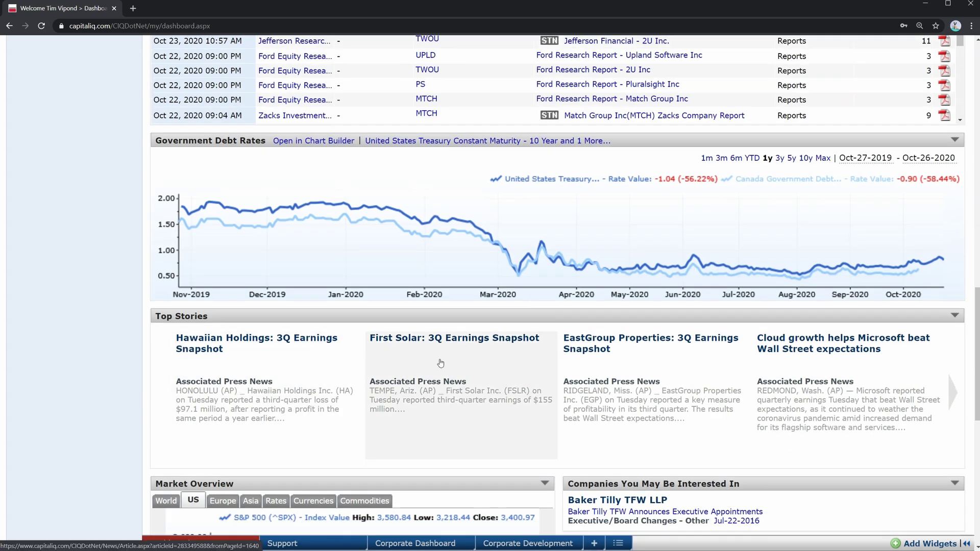
scroll(446, 384, down, 4)
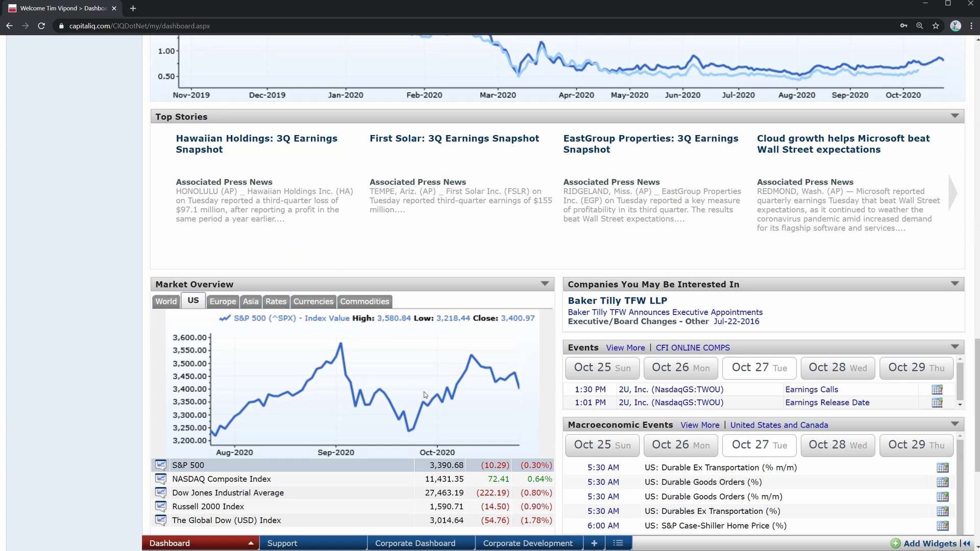
scroll(388, 409, down, 1)
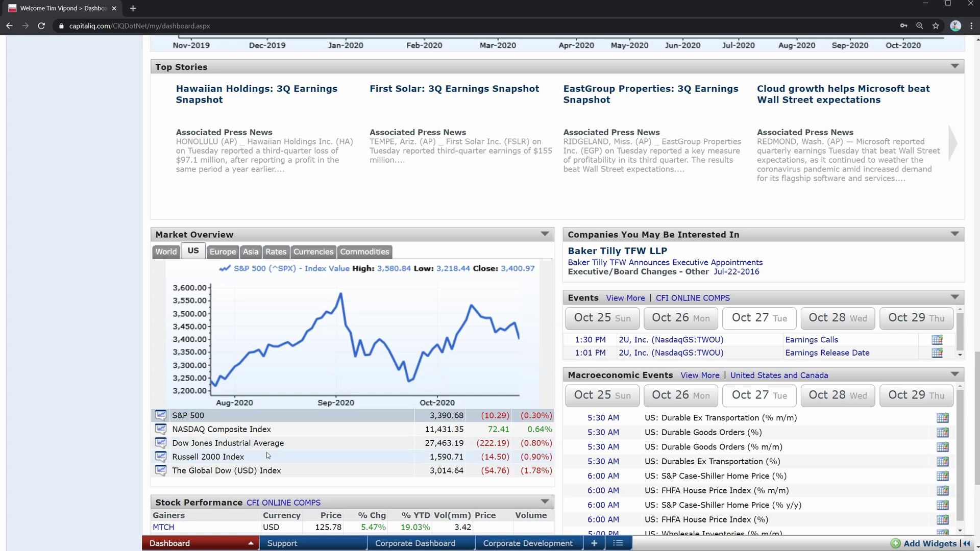
- Look at the Dashboard's Widgets list, close it without adding anything, and return to top
click(251, 544)
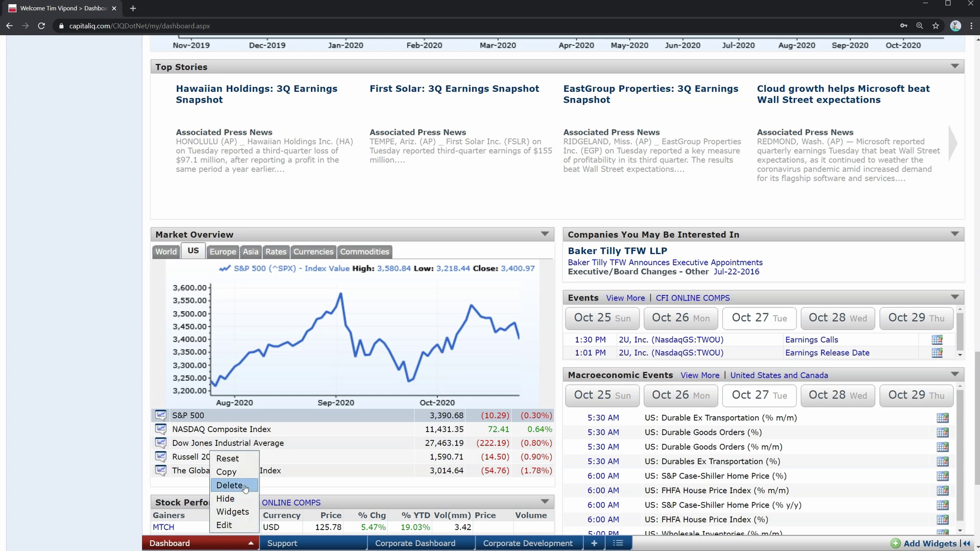
click(233, 512)
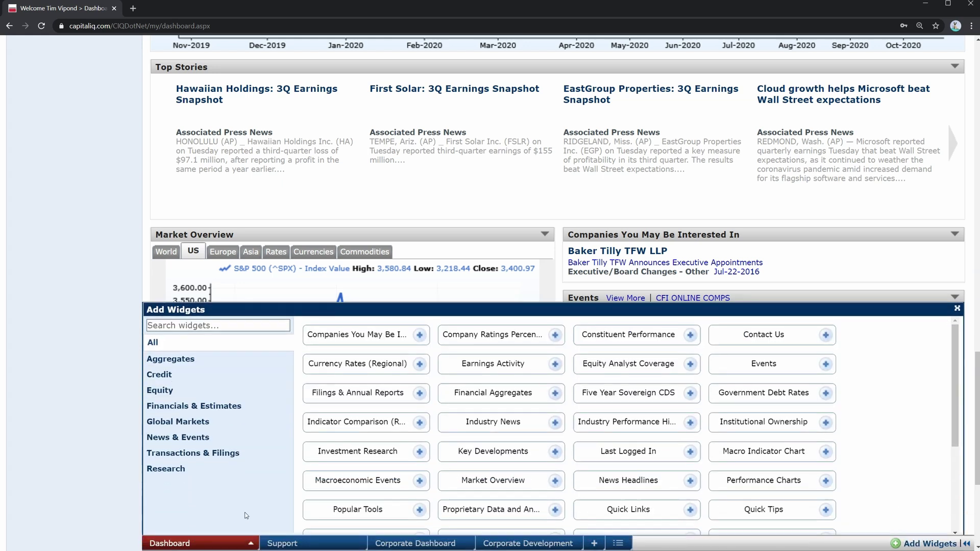
click(957, 309)
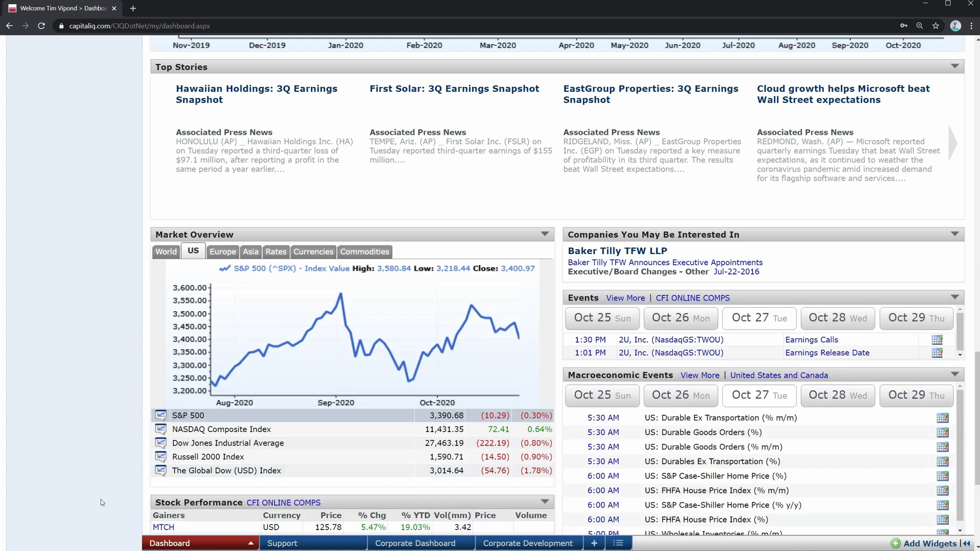
scroll(101, 503, up, 20)
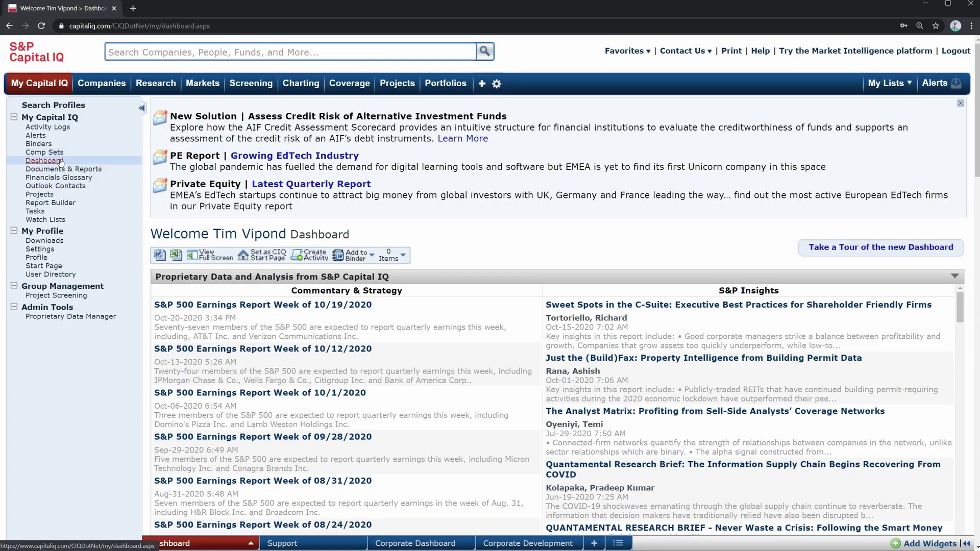
mouse_move(91, 95)
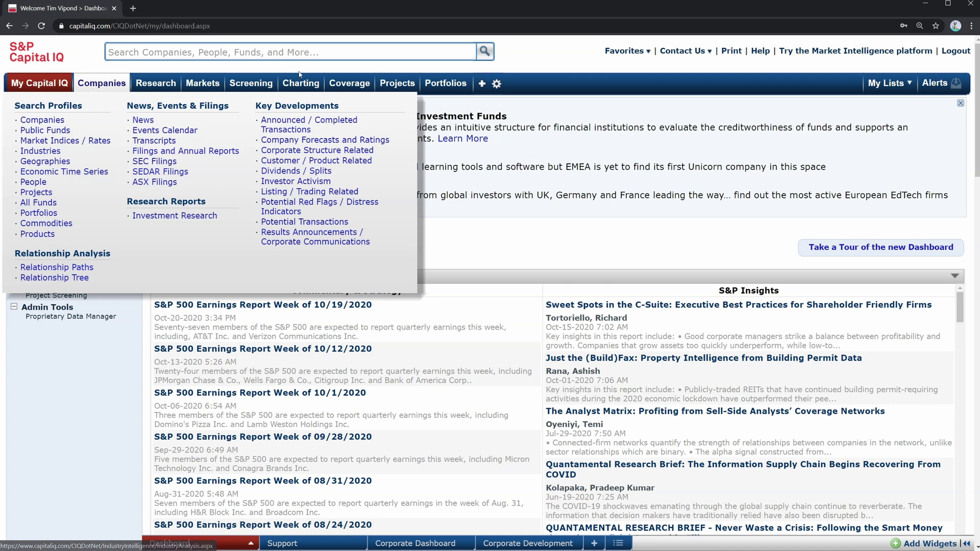
mouse_move(349, 84)
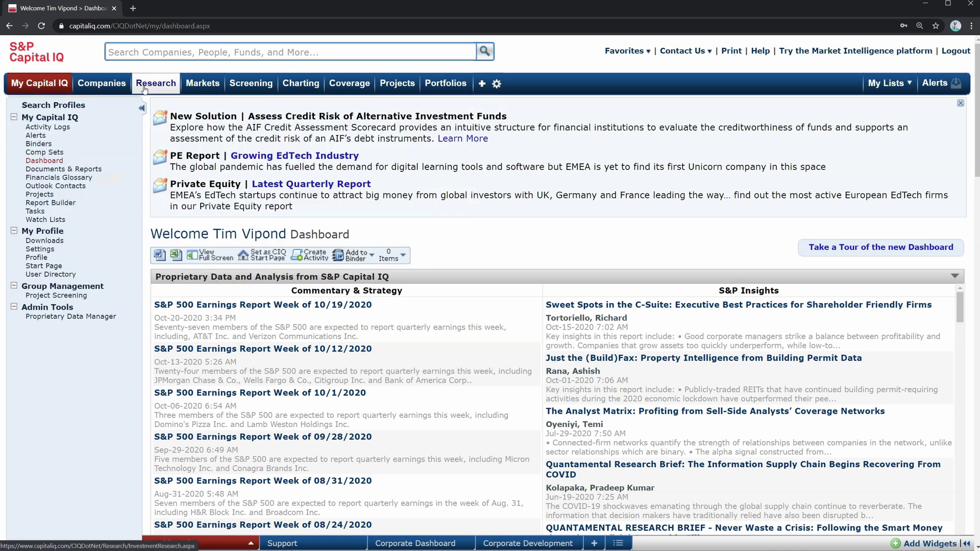
mouse_move(189, 84)
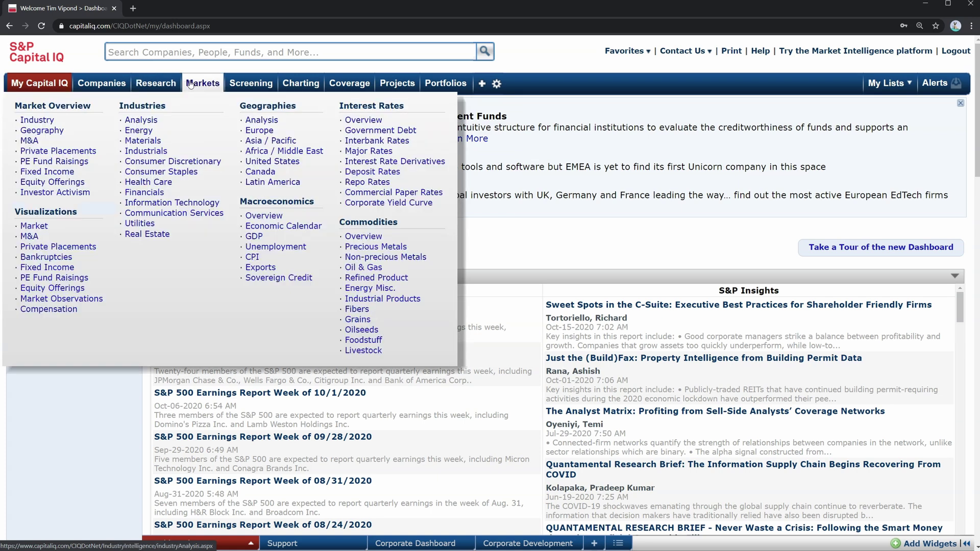
mouse_move(251, 85)
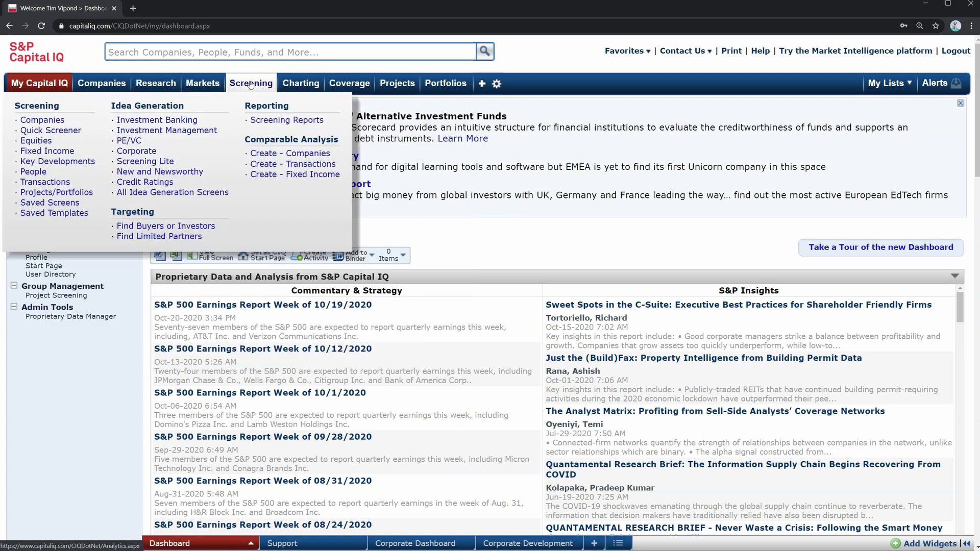
mouse_move(294, 80)
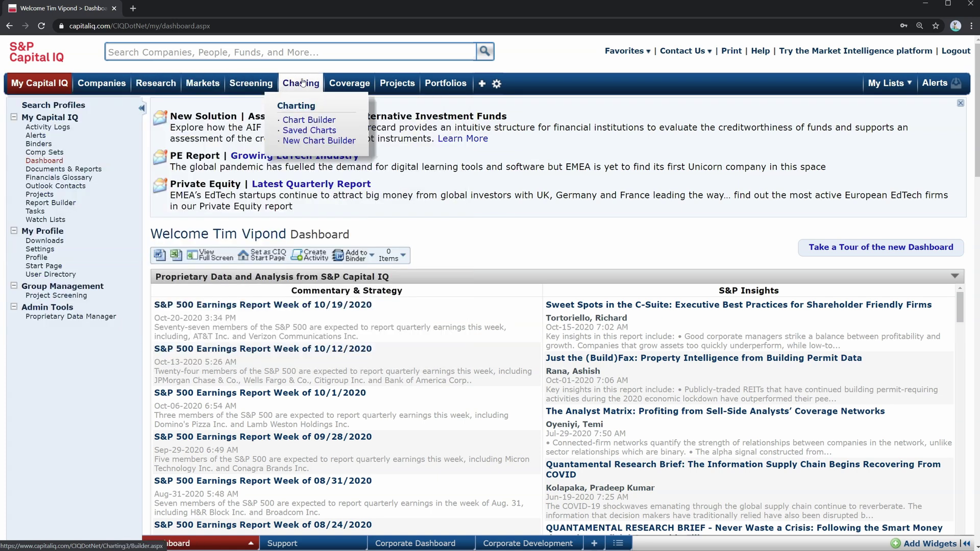
mouse_move(349, 84)
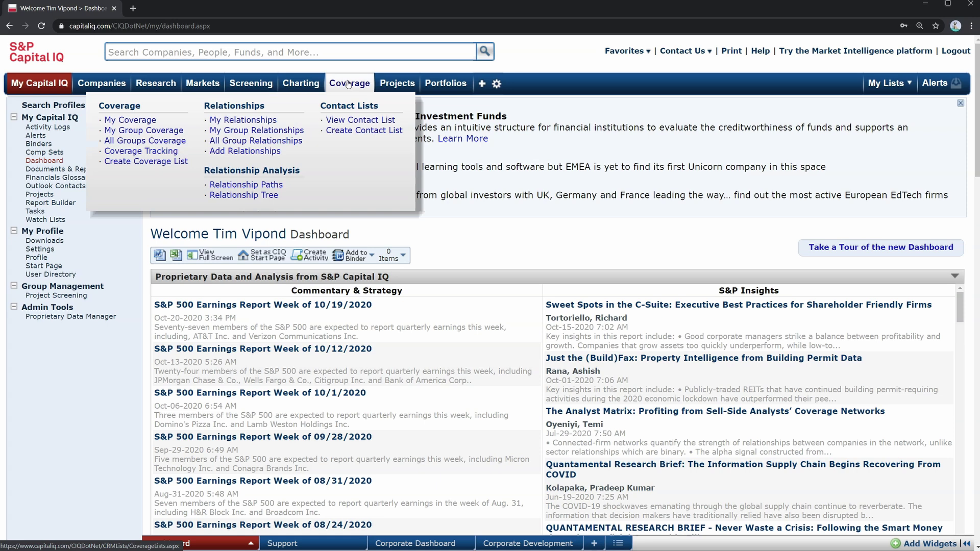
mouse_move(390, 85)
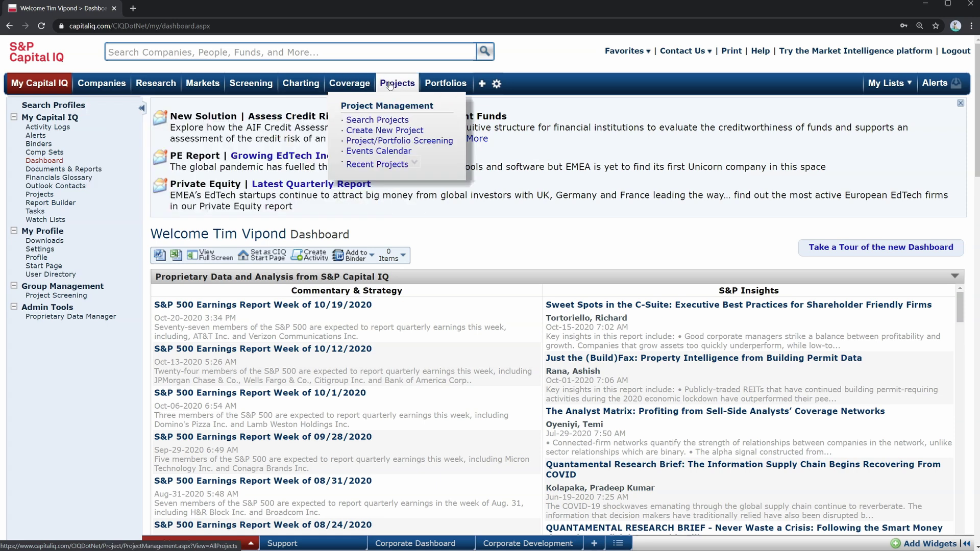
mouse_move(443, 83)
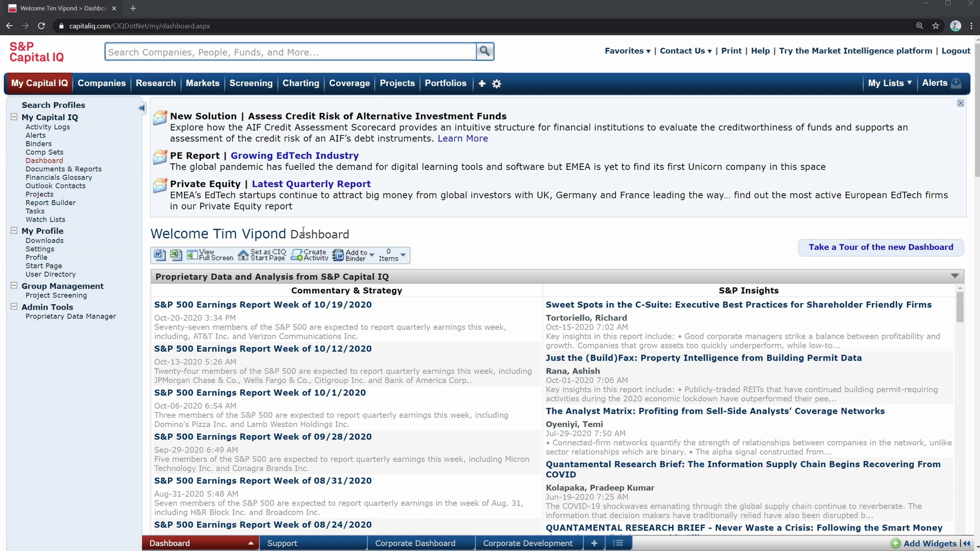
click(251, 544)
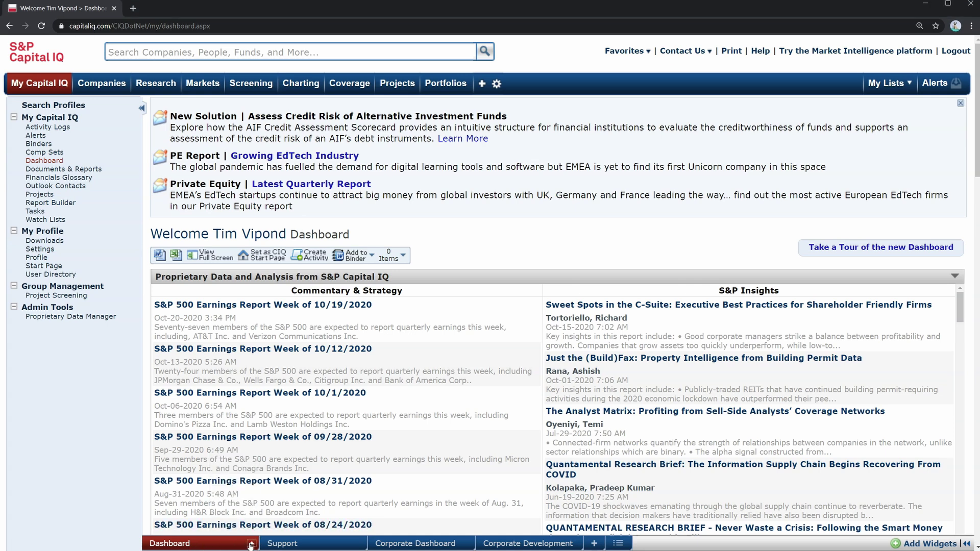
click(251, 544)
click(233, 512)
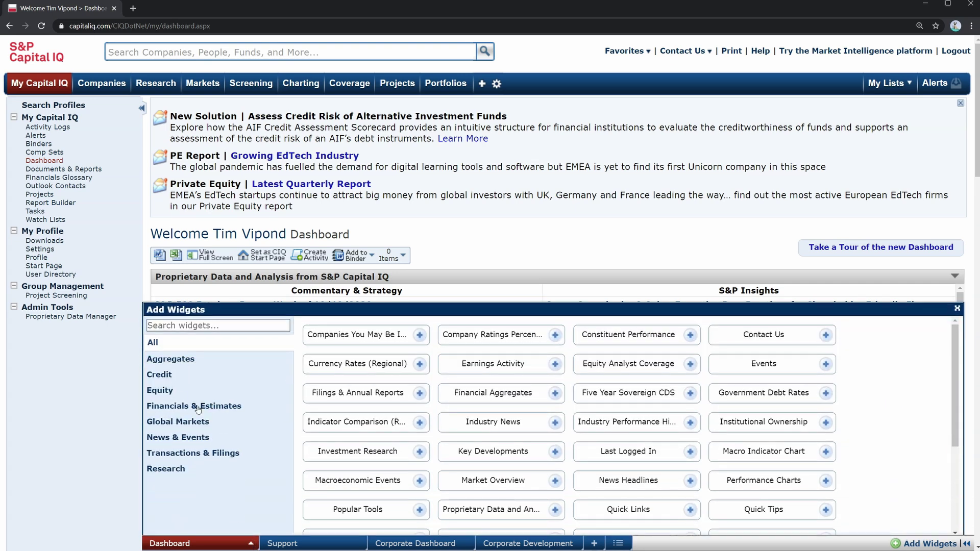
click(173, 391)
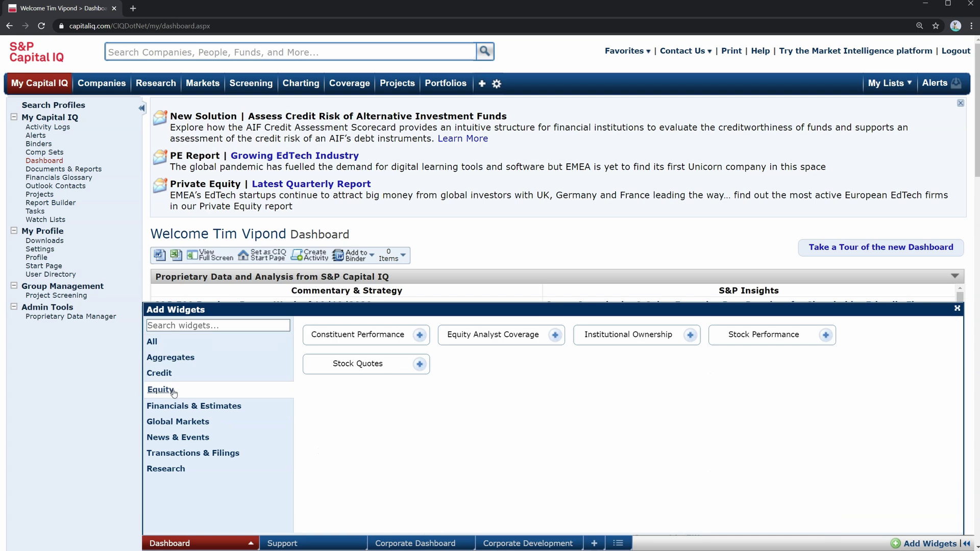
click(420, 336)
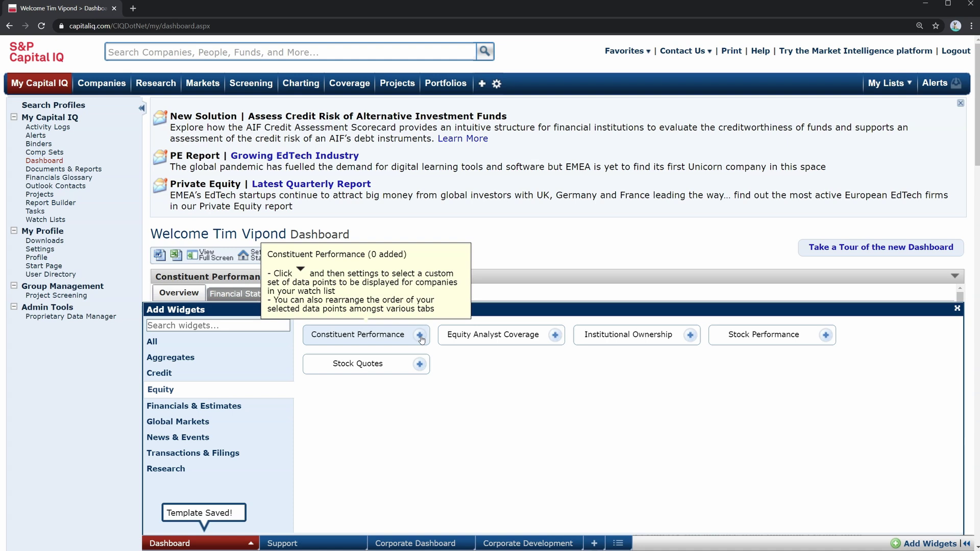
click(825, 335)
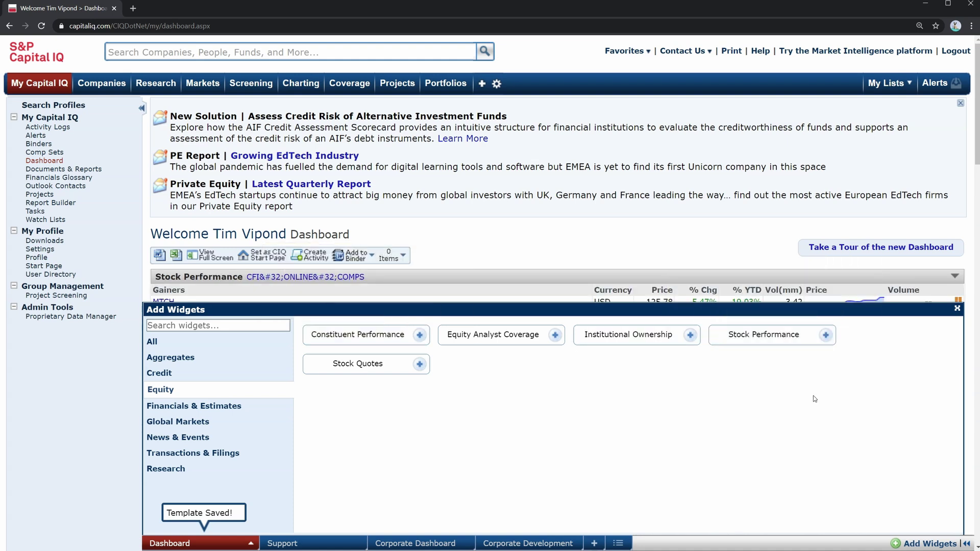
click(191, 407)
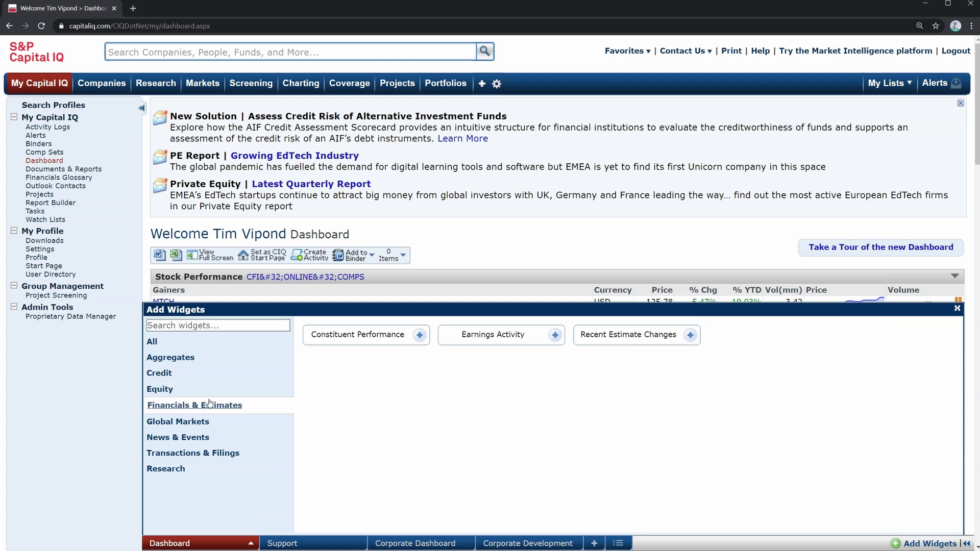
click(555, 336)
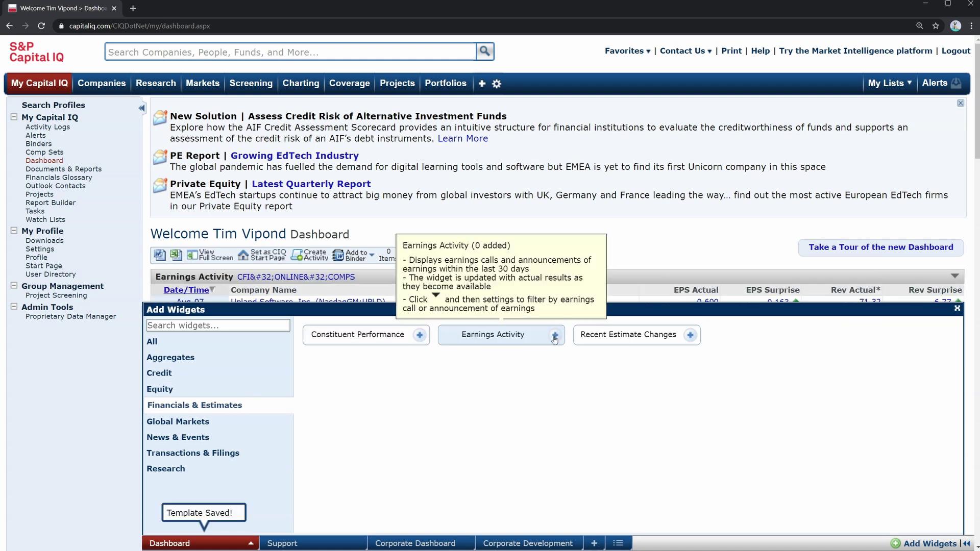
click(958, 310)
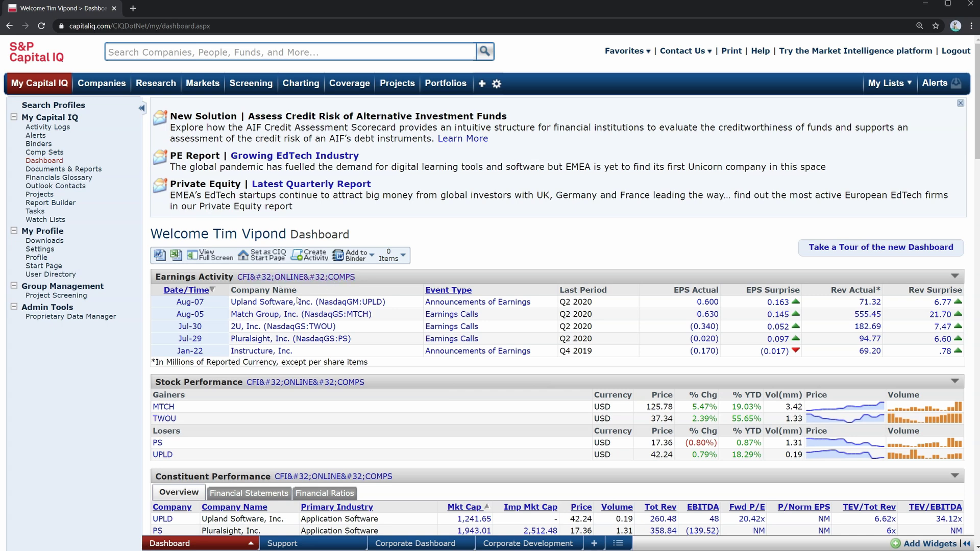
- Switch the Dashboard template to the three-column section layout
scroll(278, 382, down, 1)
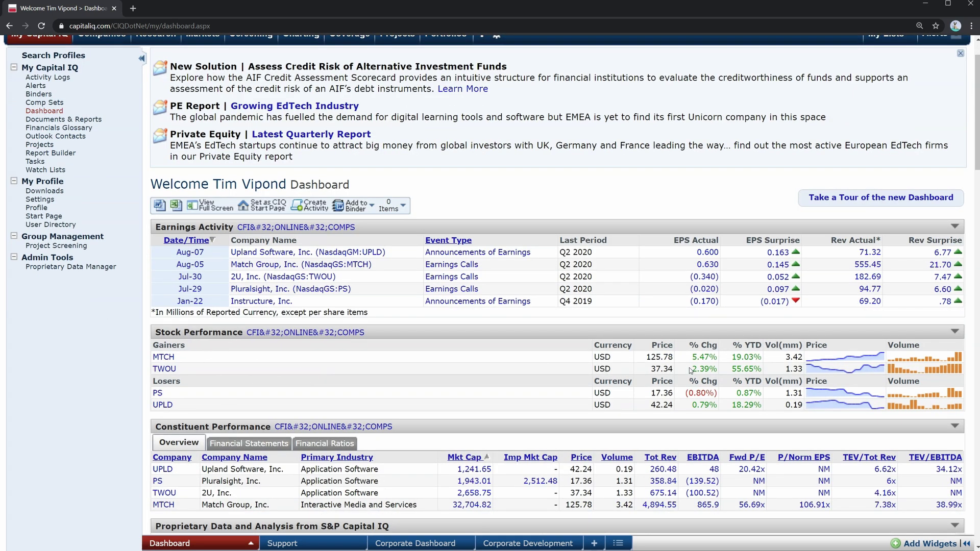
scroll(559, 412, down, 2)
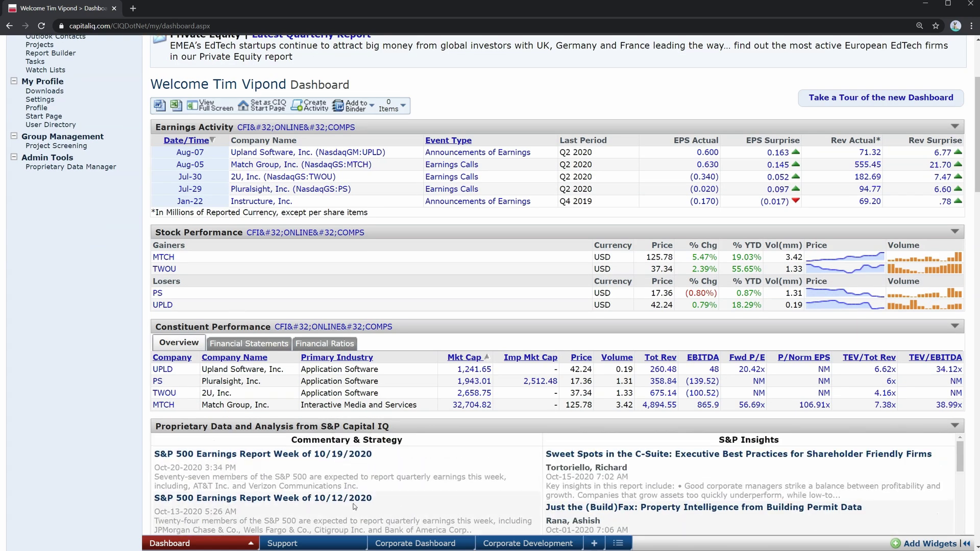
click(251, 544)
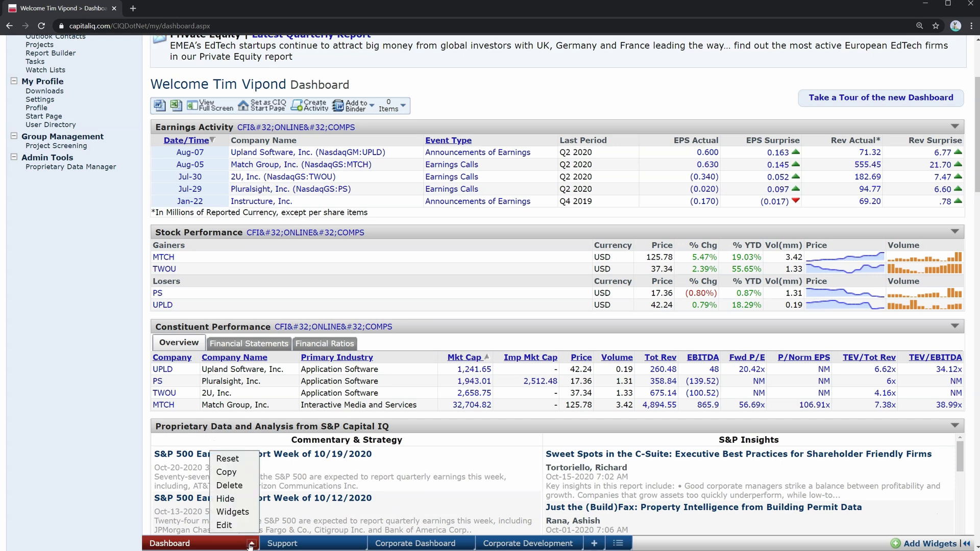
click(229, 526)
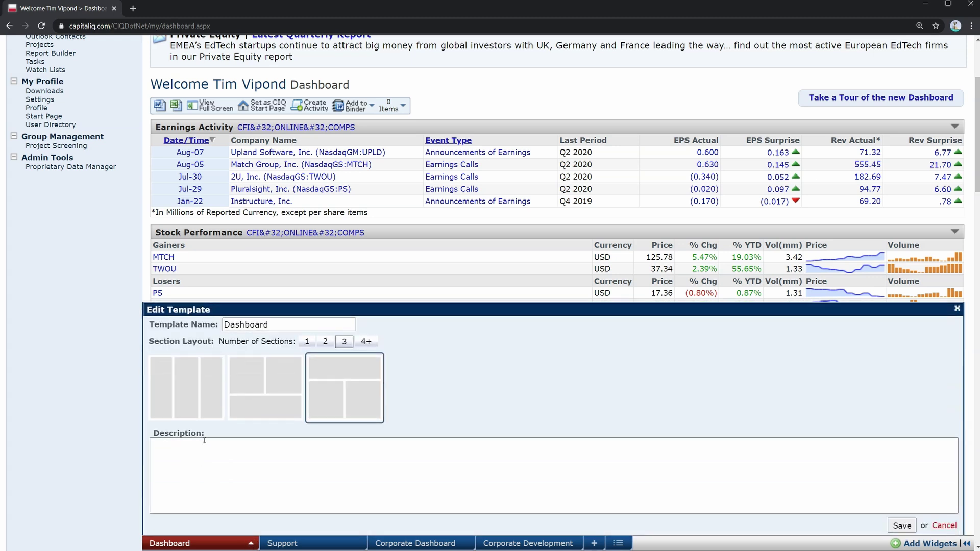
click(205, 394)
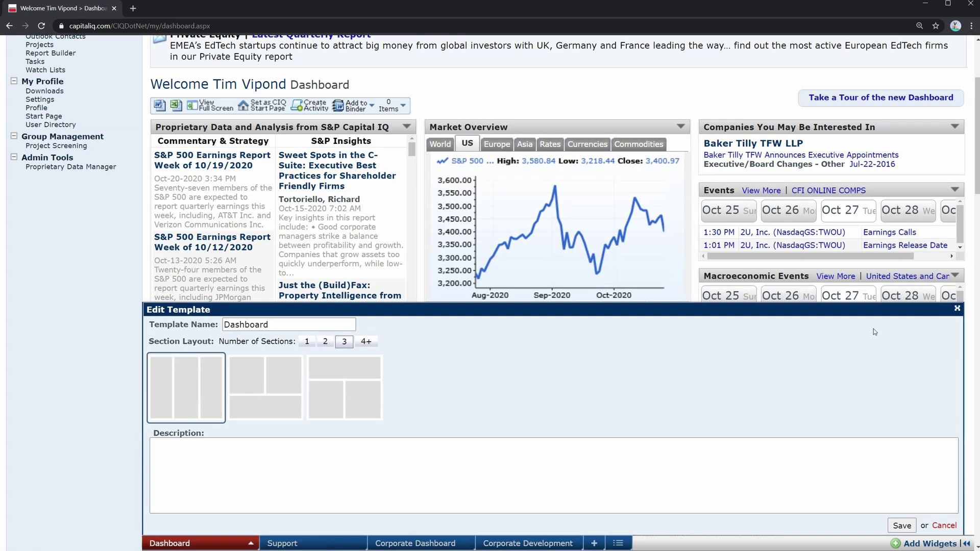
click(957, 308)
click(250, 544)
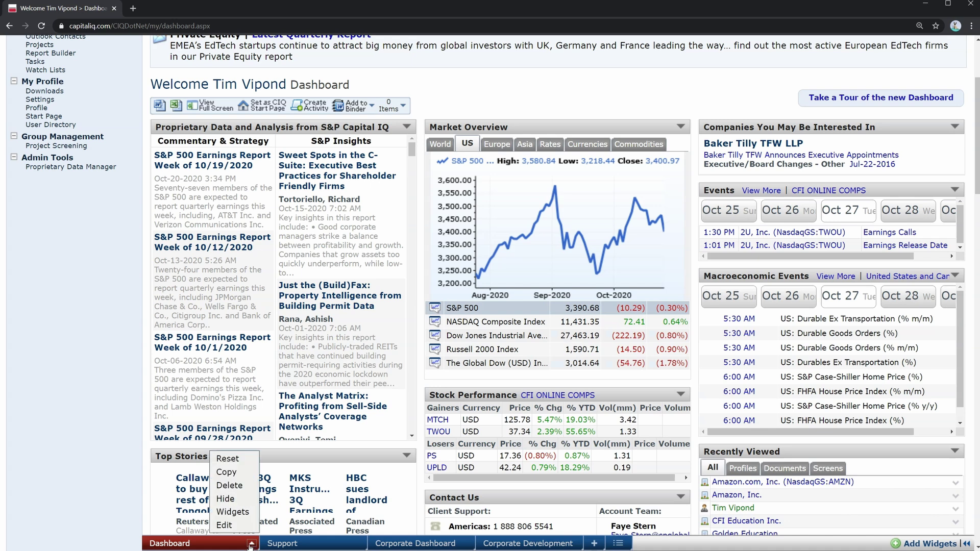
- Add Global Markets widgets Currency Rates (Regional), Macro Indicator Chart and Market Overview
click(242, 513)
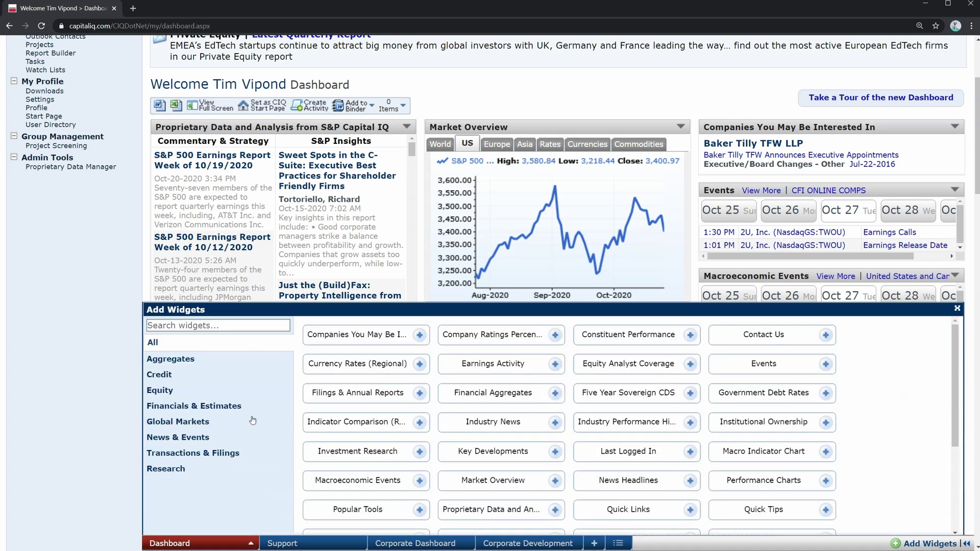
click(276, 389)
click(206, 426)
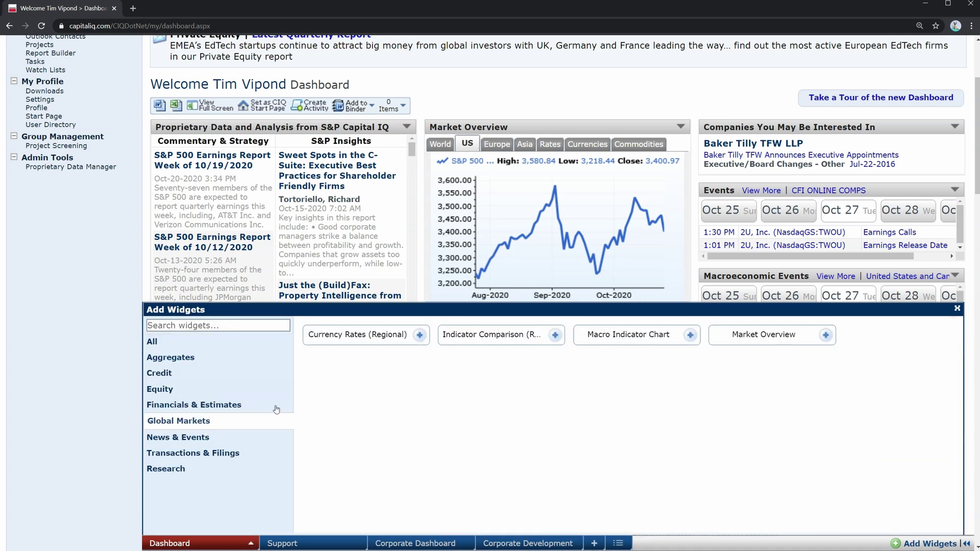
click(420, 336)
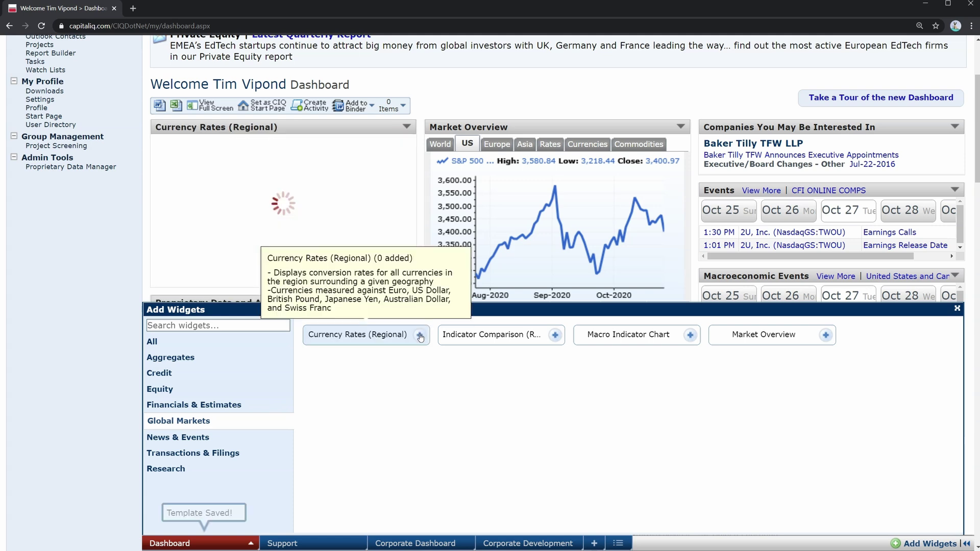
click(692, 339)
click(825, 336)
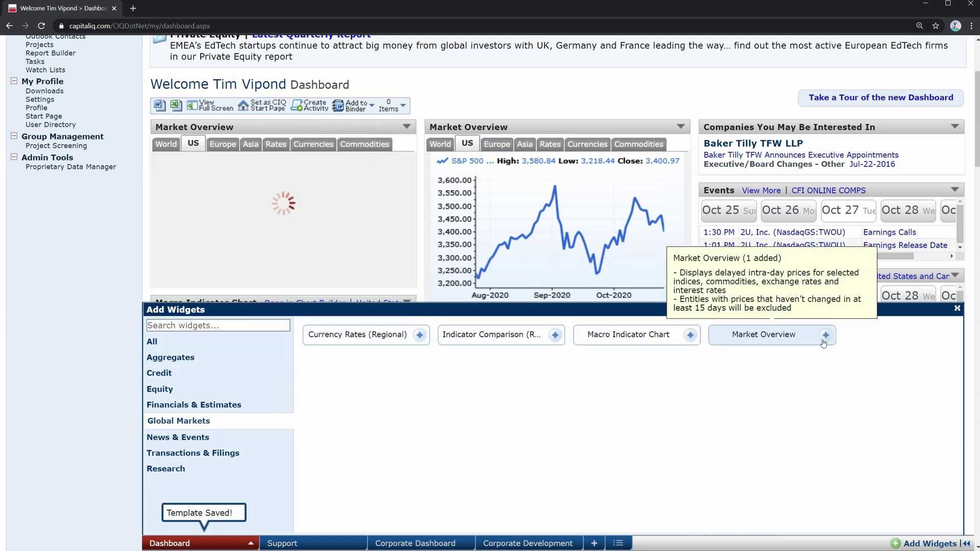
click(957, 309)
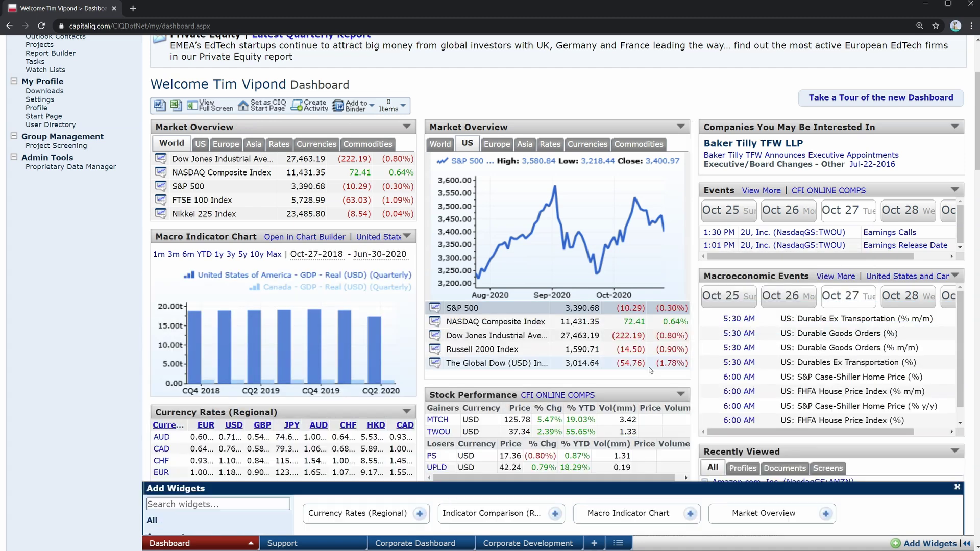
scroll(399, 370, up, 1)
scroll(394, 366, up, 2)
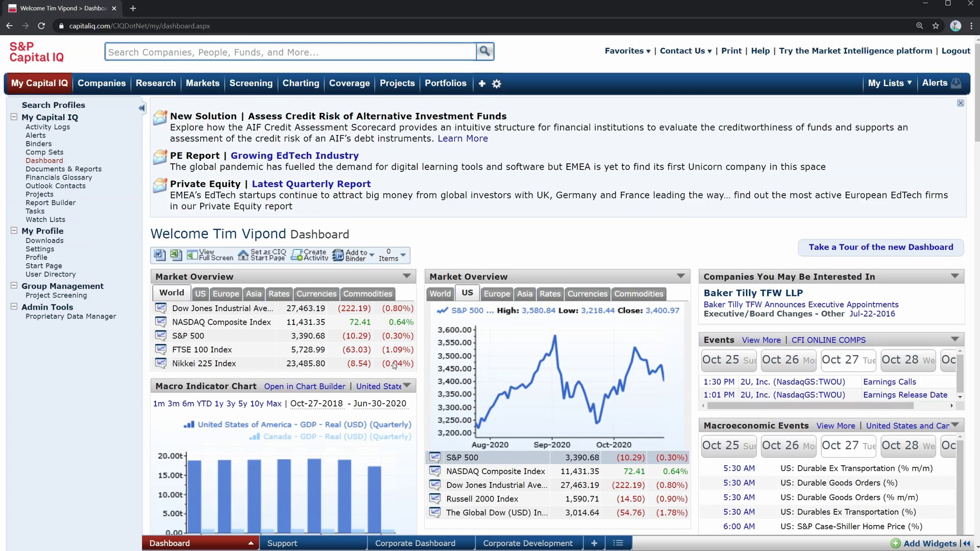
scroll(394, 364, down, 1)
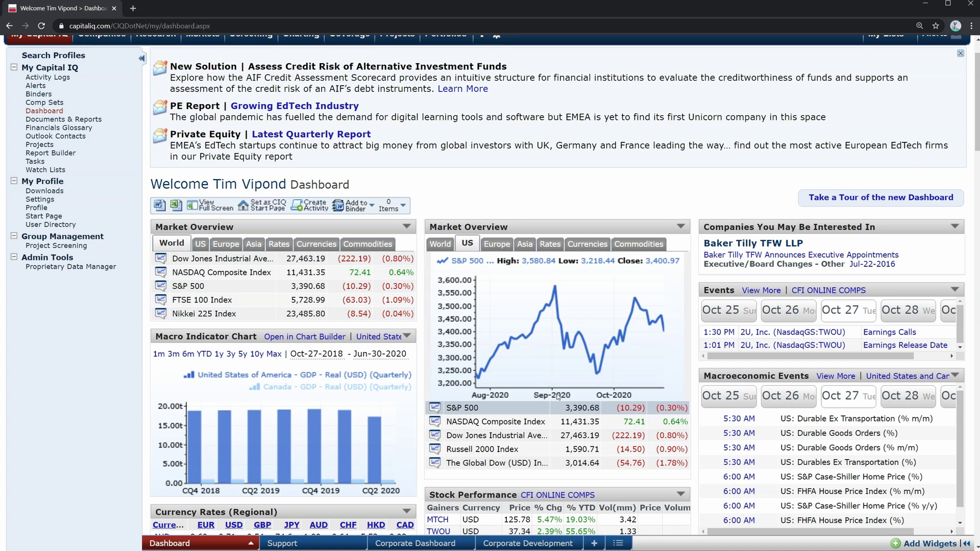
scroll(558, 397, up, 1)
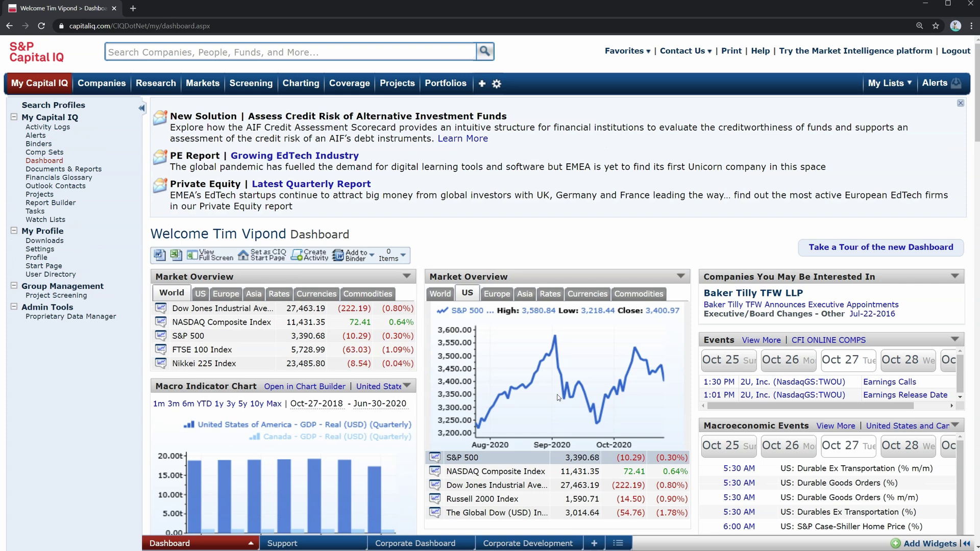
scroll(558, 397, down, 15)
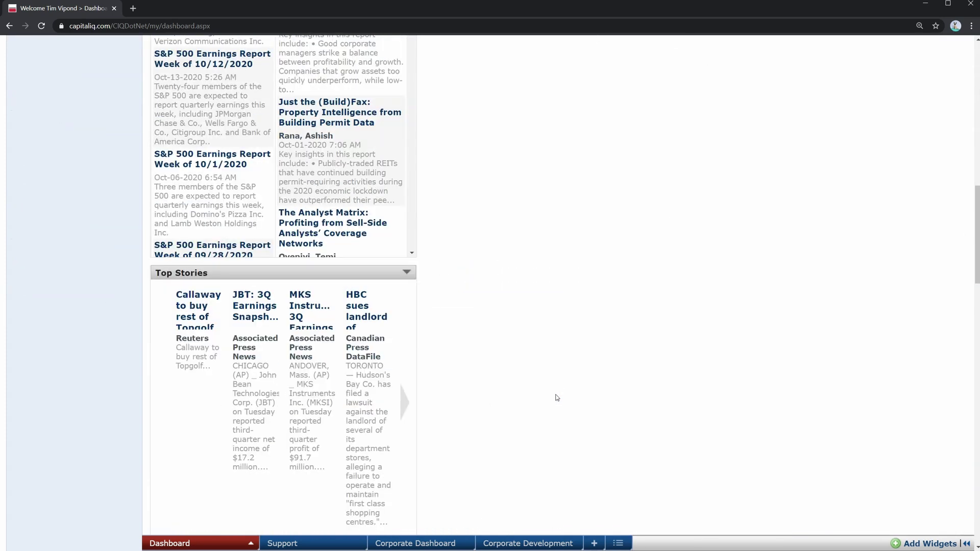
scroll(555, 397, up, 15)
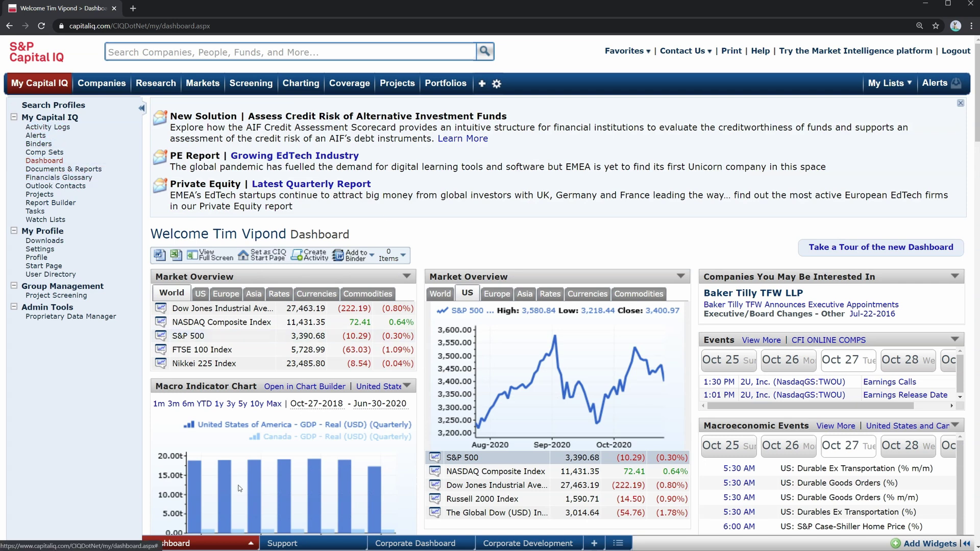
click(252, 544)
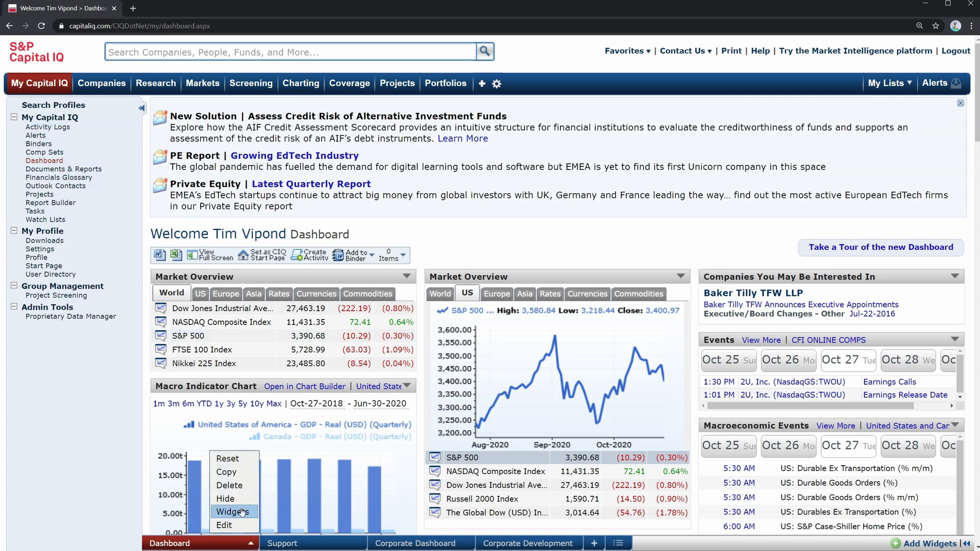
click(113, 461)
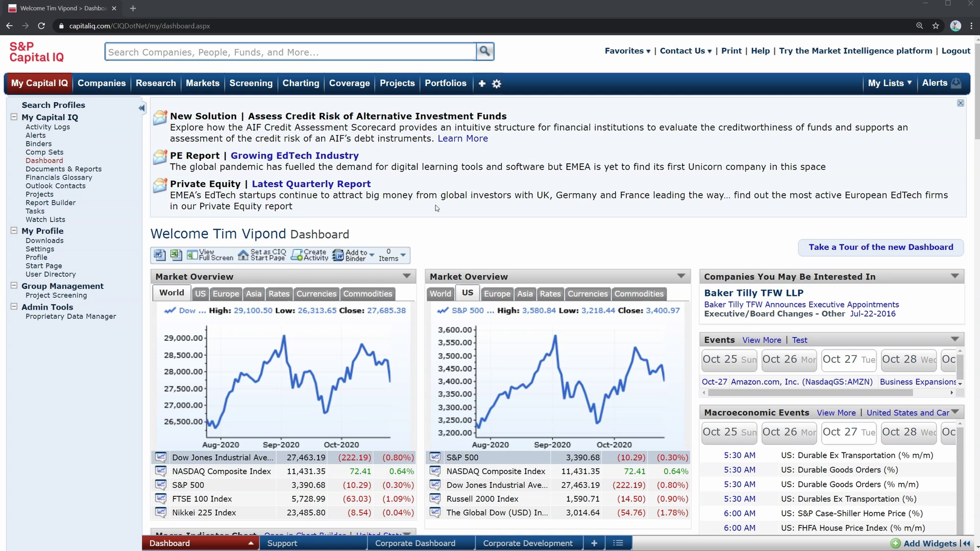
click(43, 138)
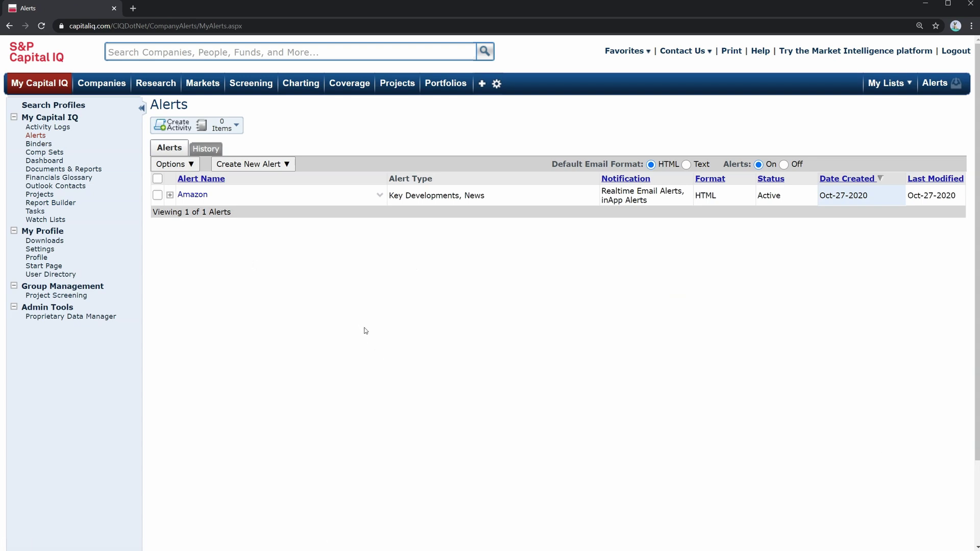
- Open the Amazon alert and review its name and default recipient fields
click(192, 195)
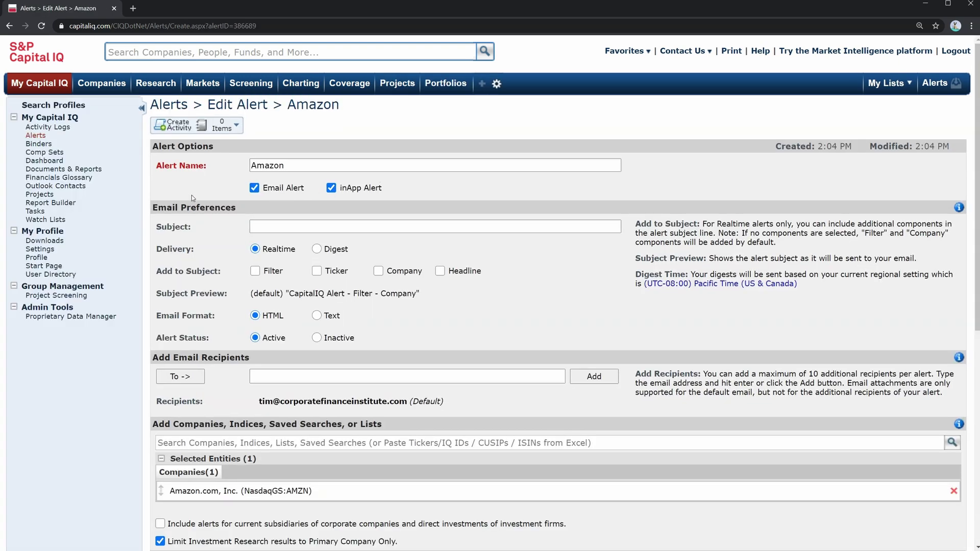
double_click(267, 165)
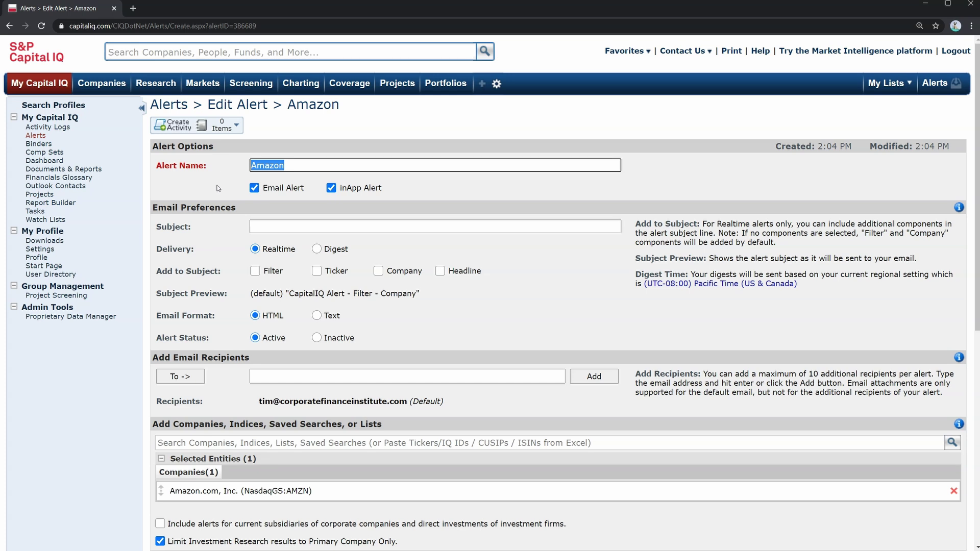
scroll(219, 184, down, 1)
scroll(216, 189, down, 1)
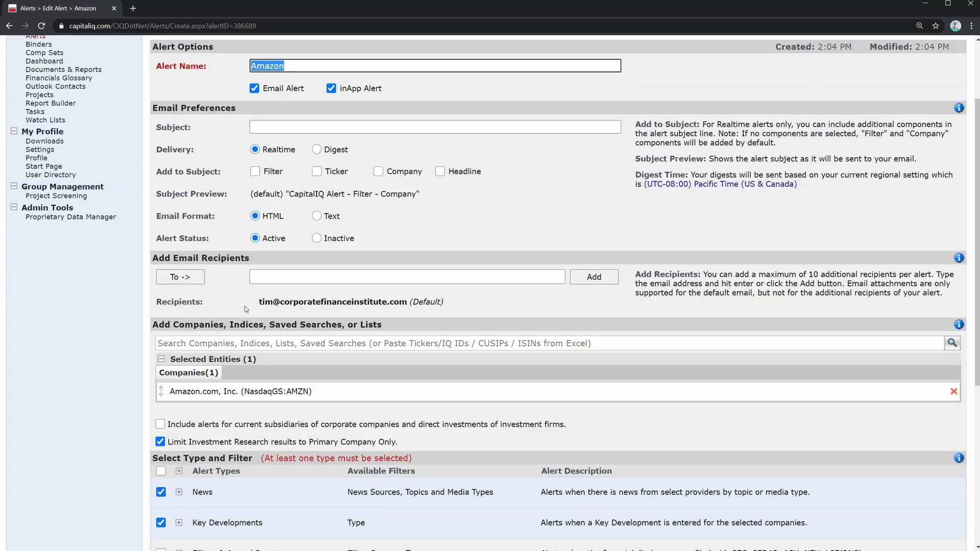
drag(248, 307, 469, 311)
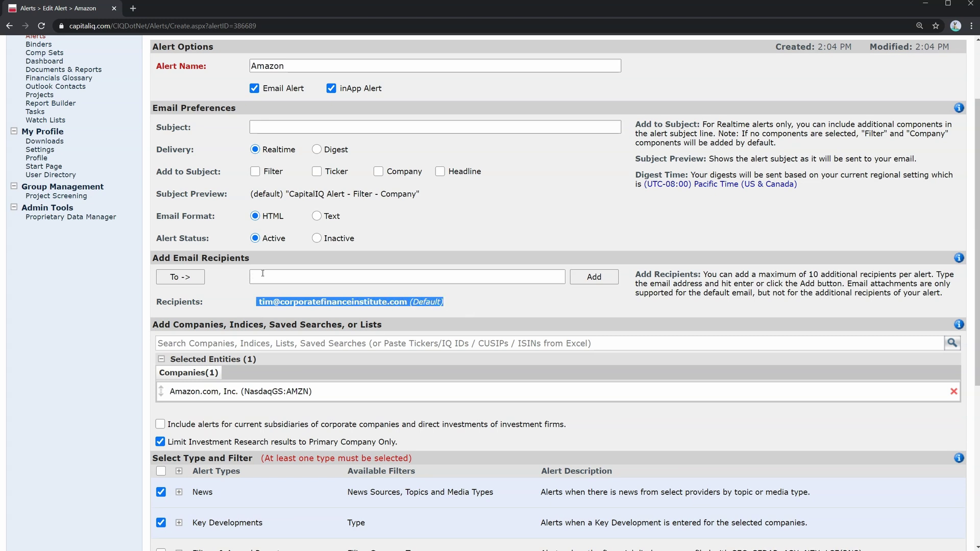
click(345, 279)
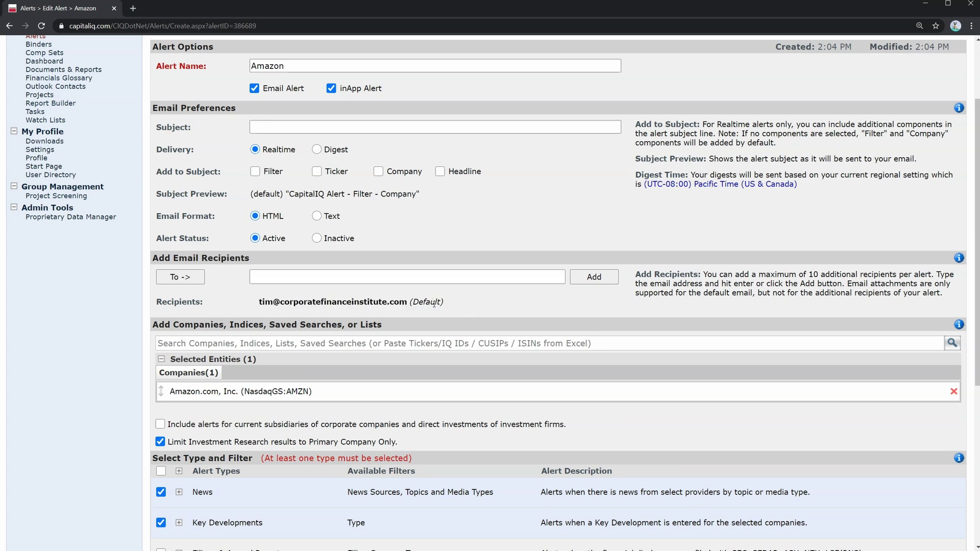
- Check the company search suggestions, then expand the News type's source filters
scroll(225, 317, down, 1)
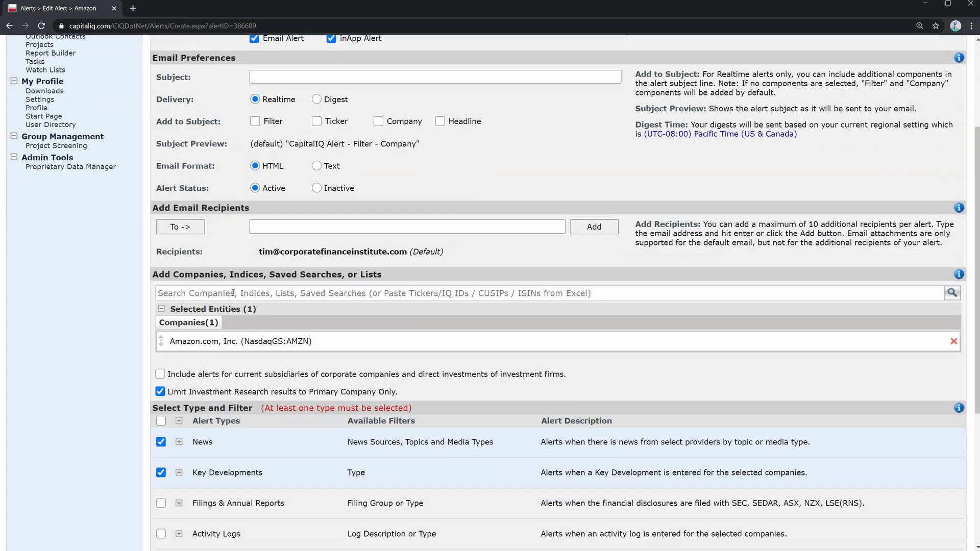
click(236, 293)
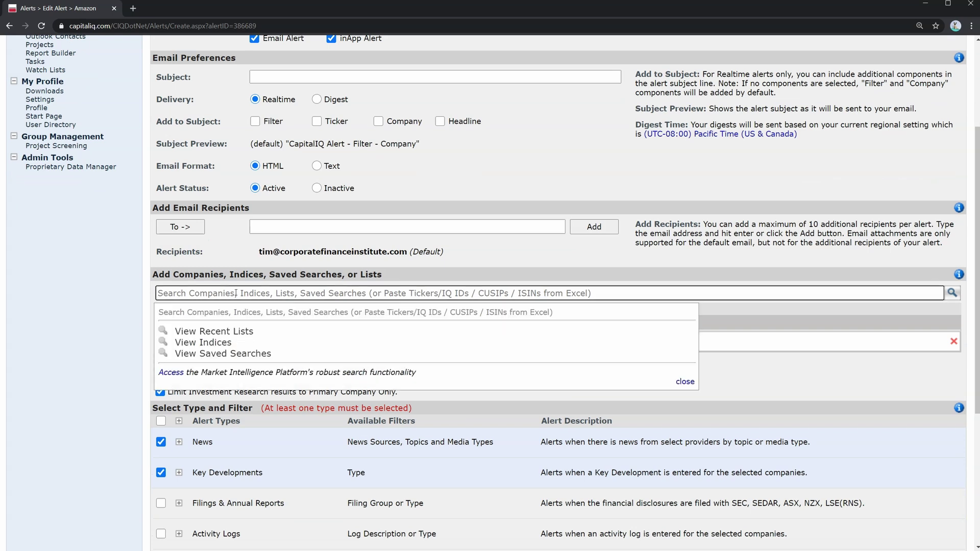
click(134, 288)
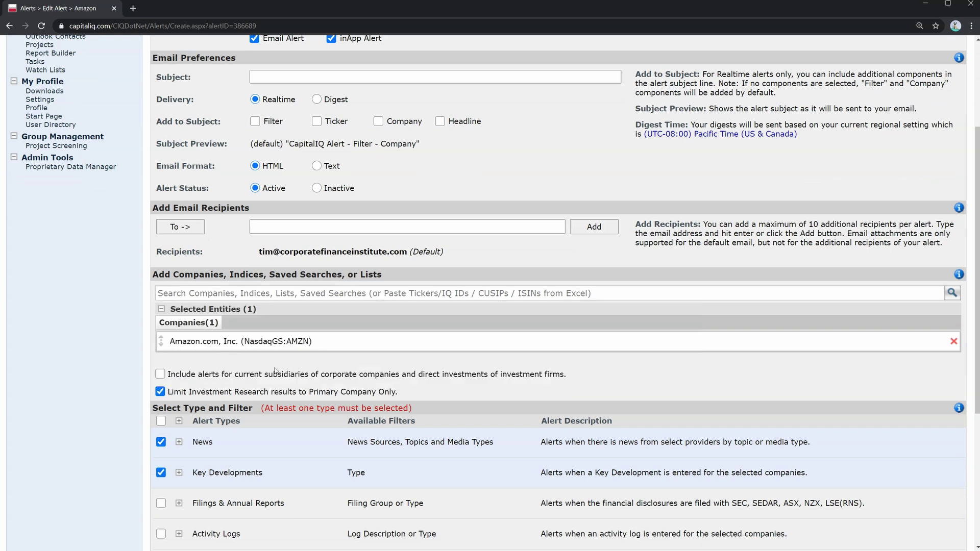
scroll(275, 369, down, 1)
click(179, 393)
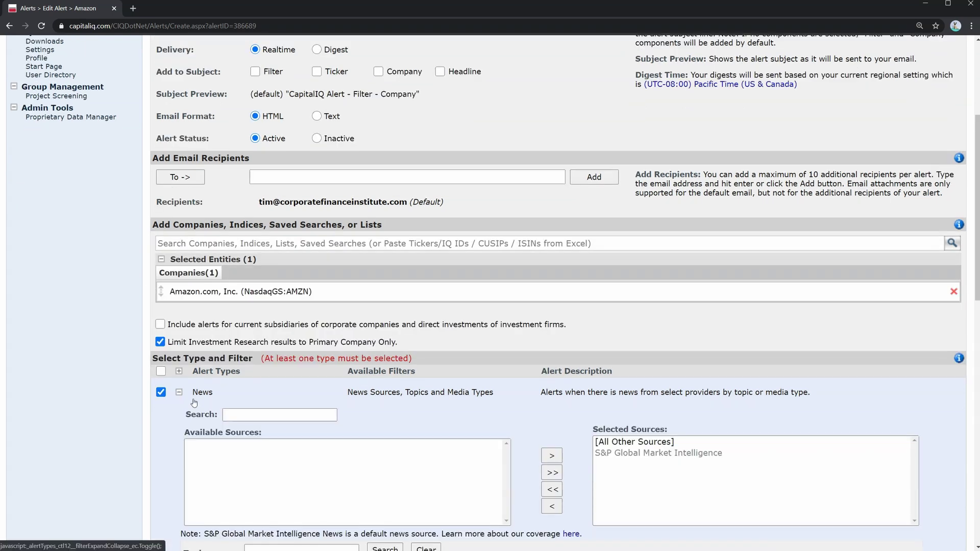
- Collapse News filters and add Dividends/Splits to the Key Developments categories
scroll(194, 404, down, 4)
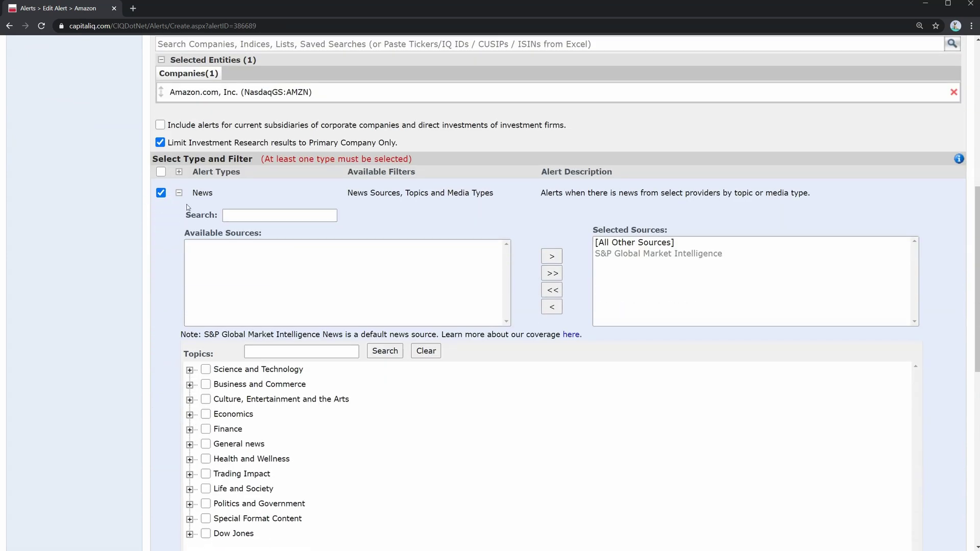
click(180, 193)
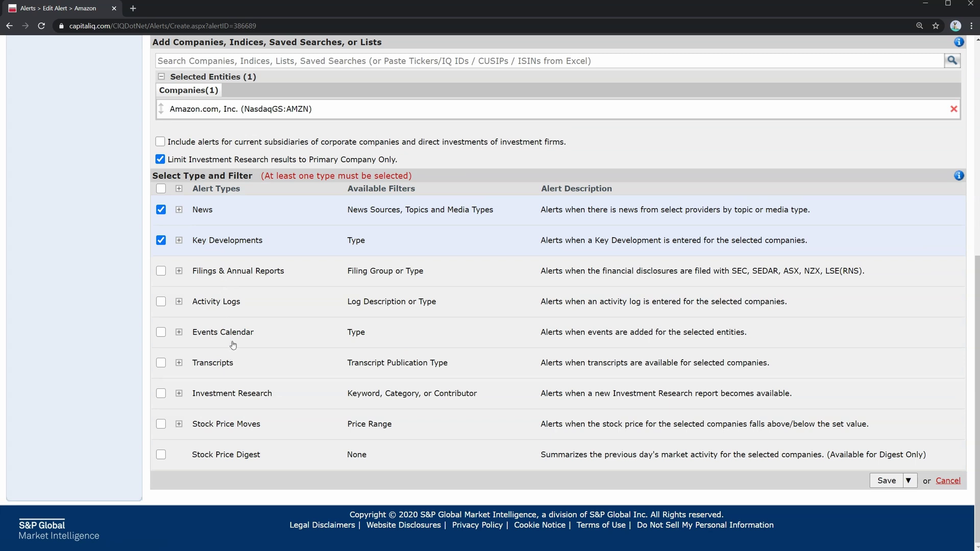
click(178, 244)
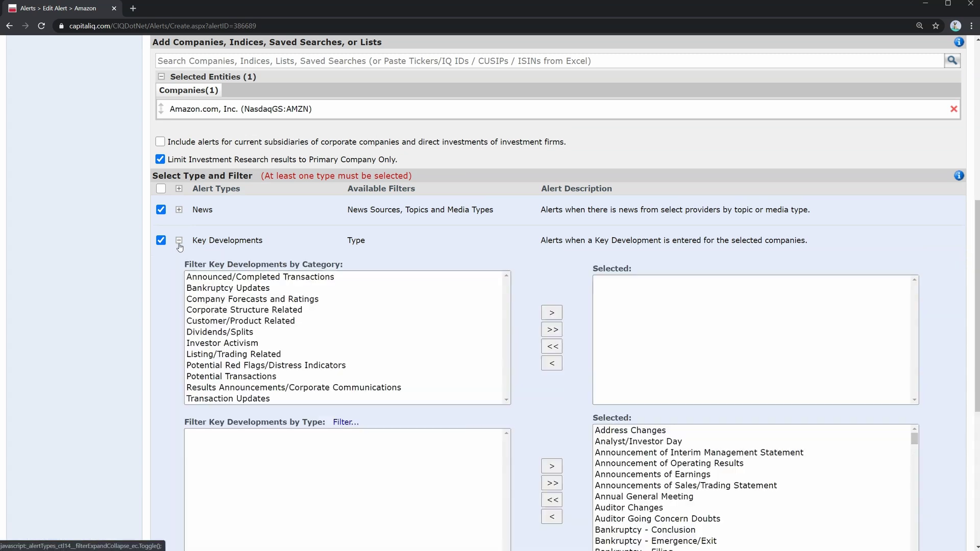
click(240, 333)
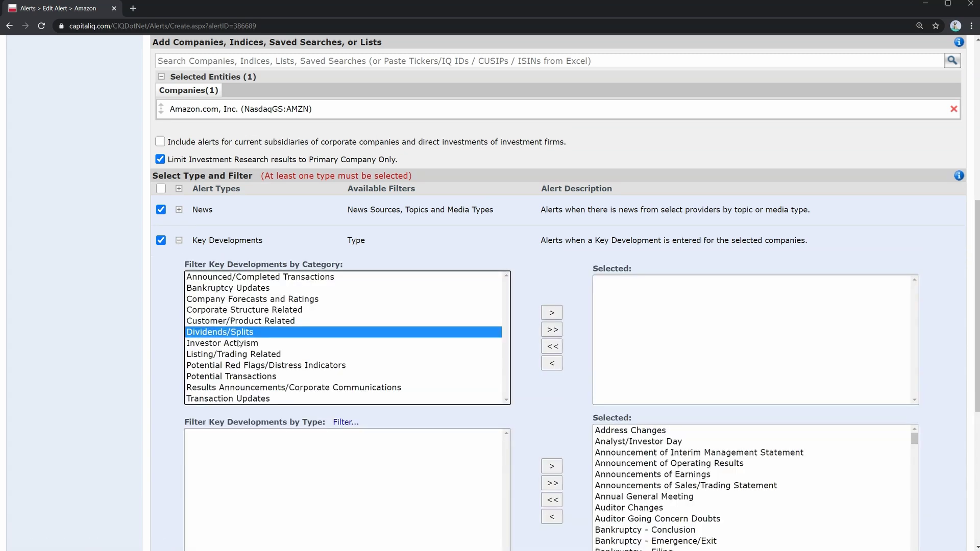
click(552, 312)
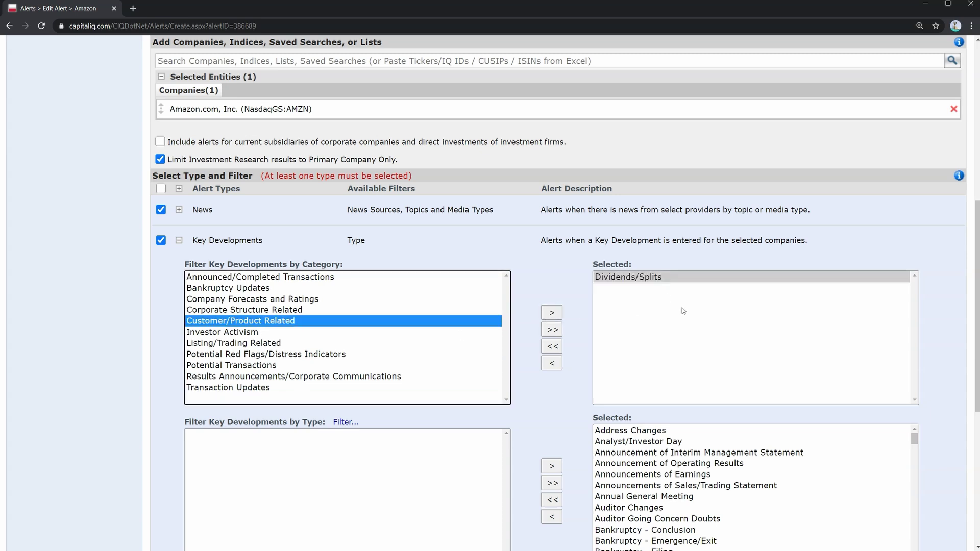
- Save the edited Amazon alert with the Dividends/Splits category
scroll(683, 311, down, 1)
click(663, 230)
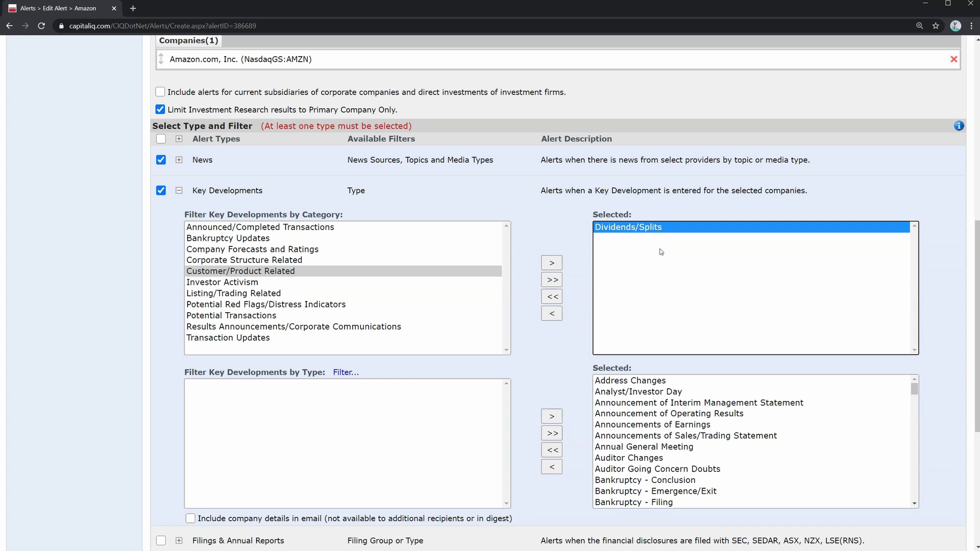
scroll(654, 429, down, 3)
scroll(562, 502, down, 3)
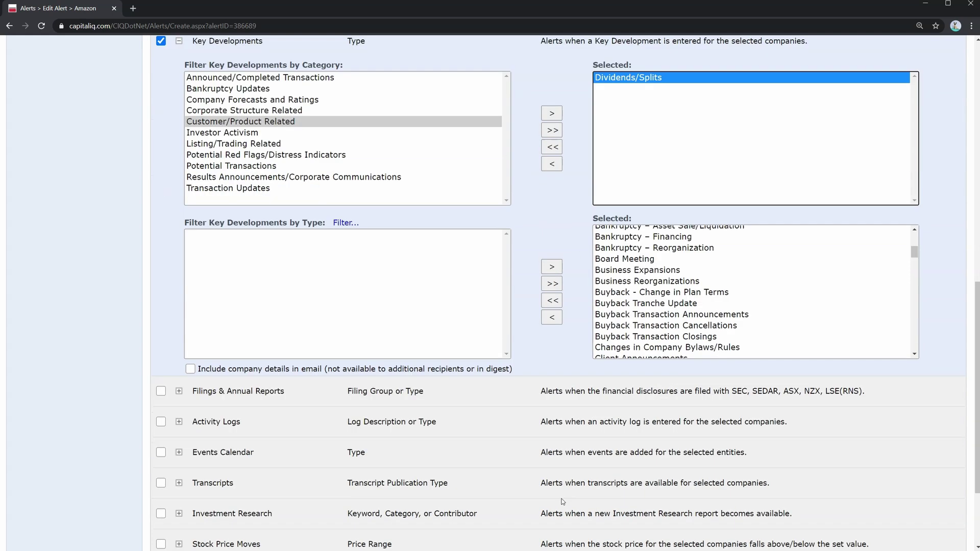
scroll(562, 501, down, 3)
click(876, 484)
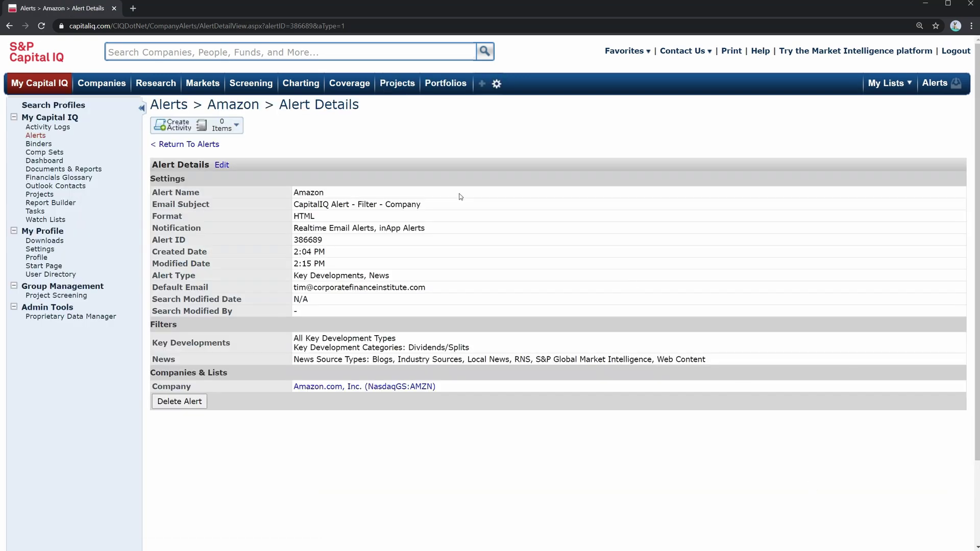
- Return to the alerts list and start a blank new company alert
click(202, 146)
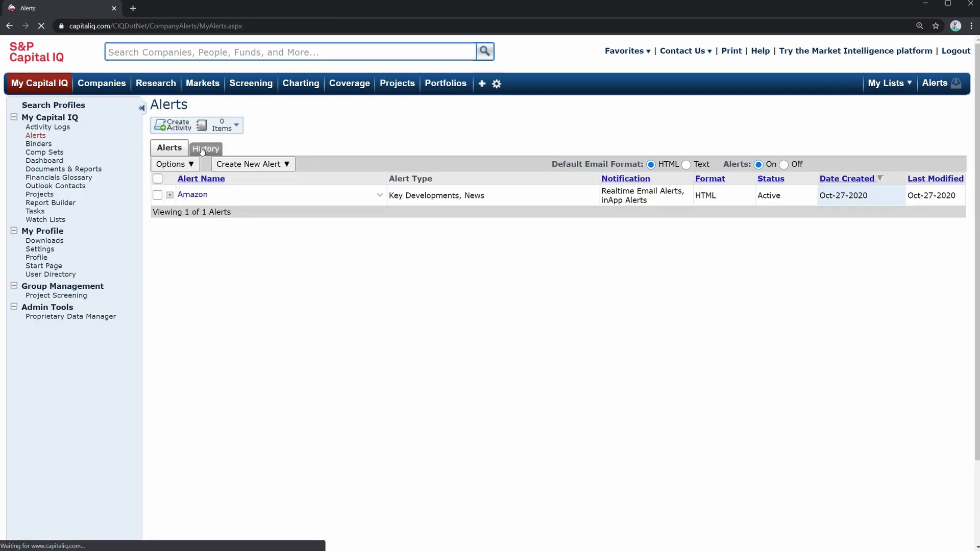
click(251, 164)
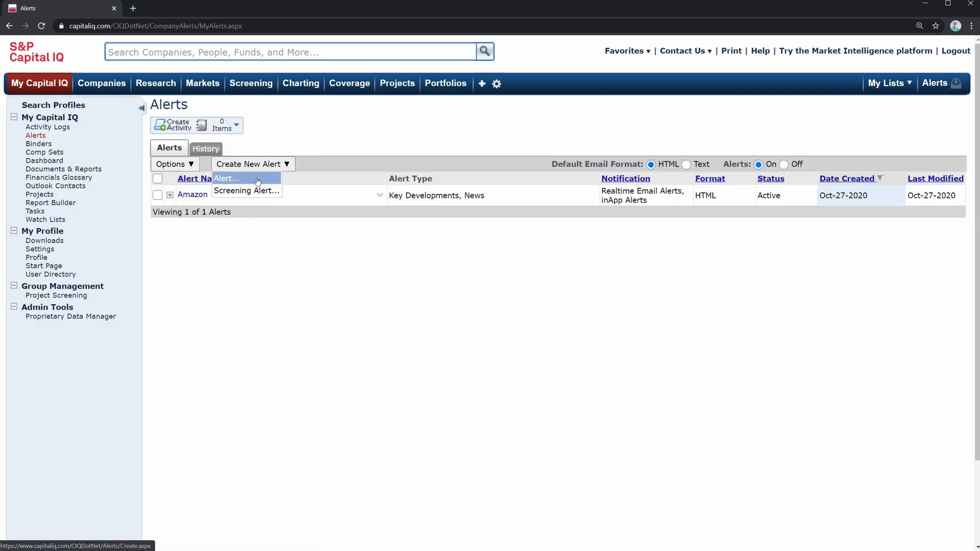
click(258, 180)
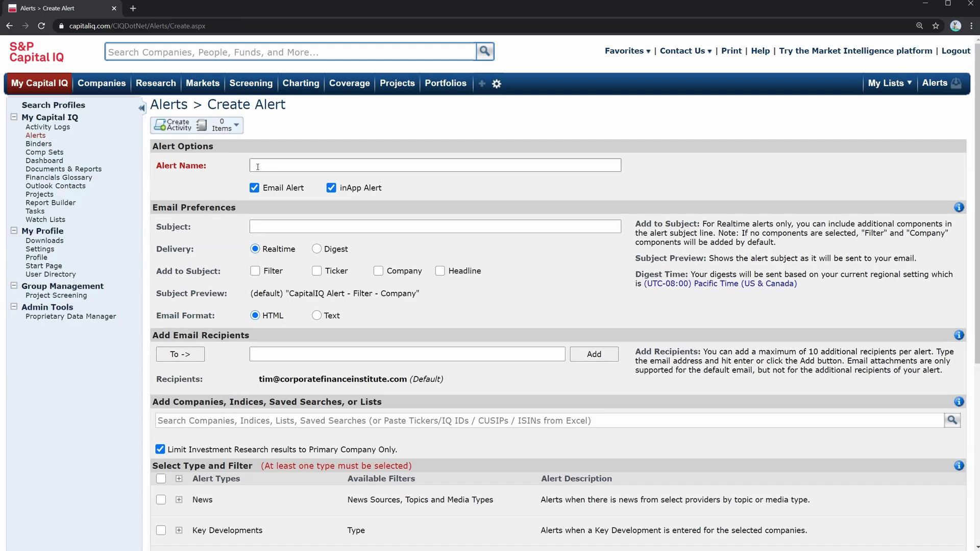
click(260, 165)
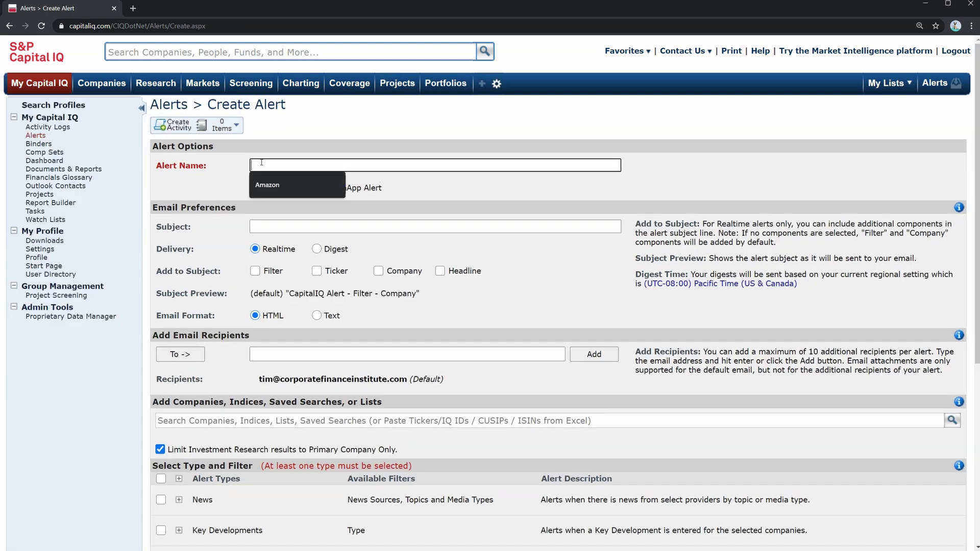
click(224, 165)
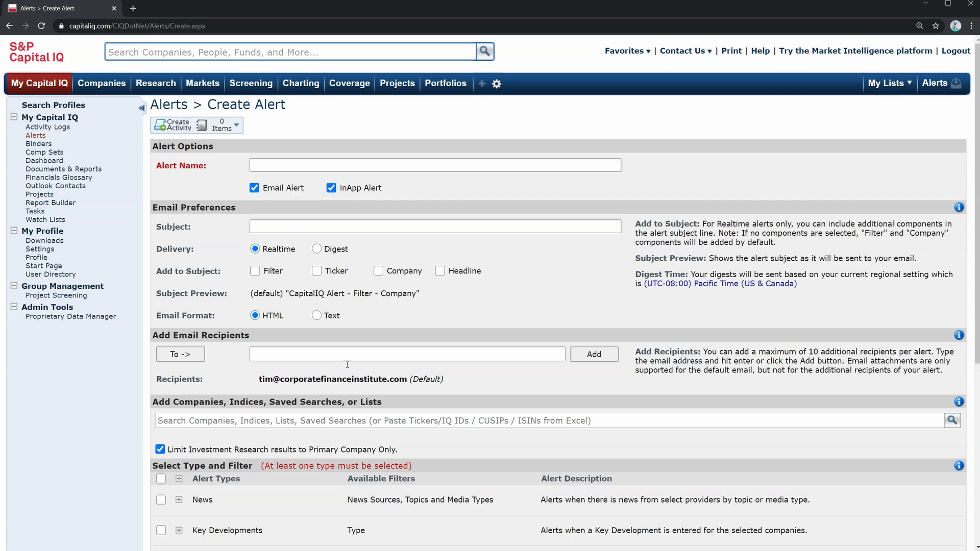
- Scroll through the new alert form, then go back to the Dashboard
scroll(238, 257, down, 4)
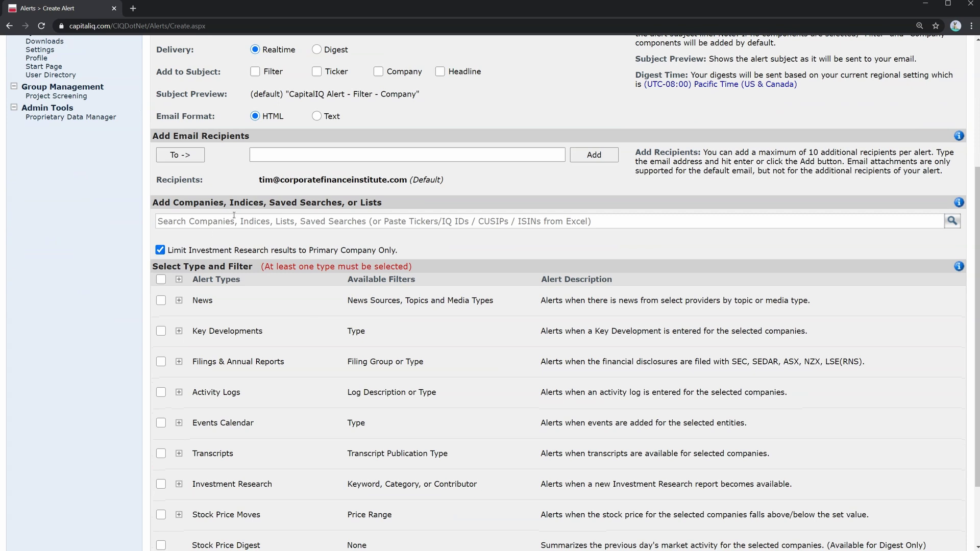
scroll(243, 215, down, 2)
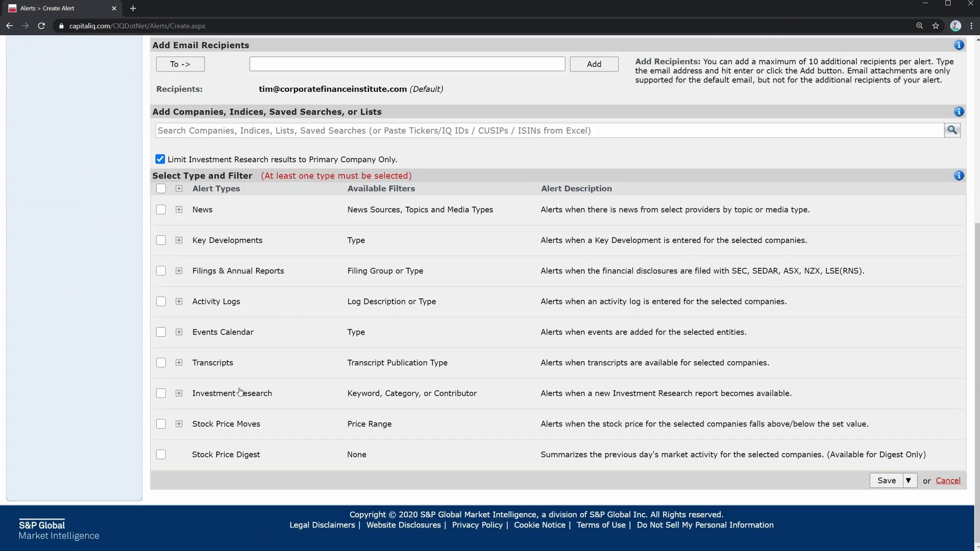
scroll(248, 425, up, 5)
scroll(249, 426, up, 1)
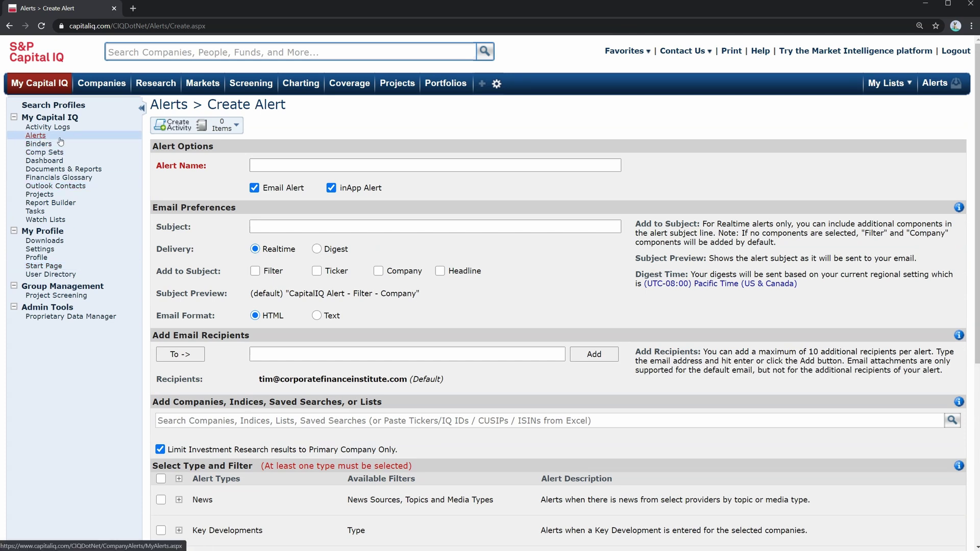
key(alt+Left)
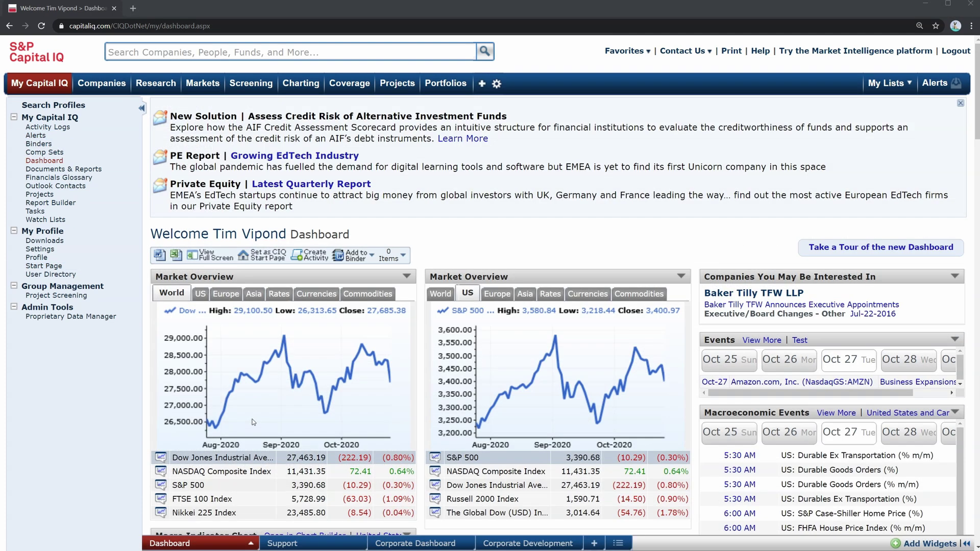
click(80, 178)
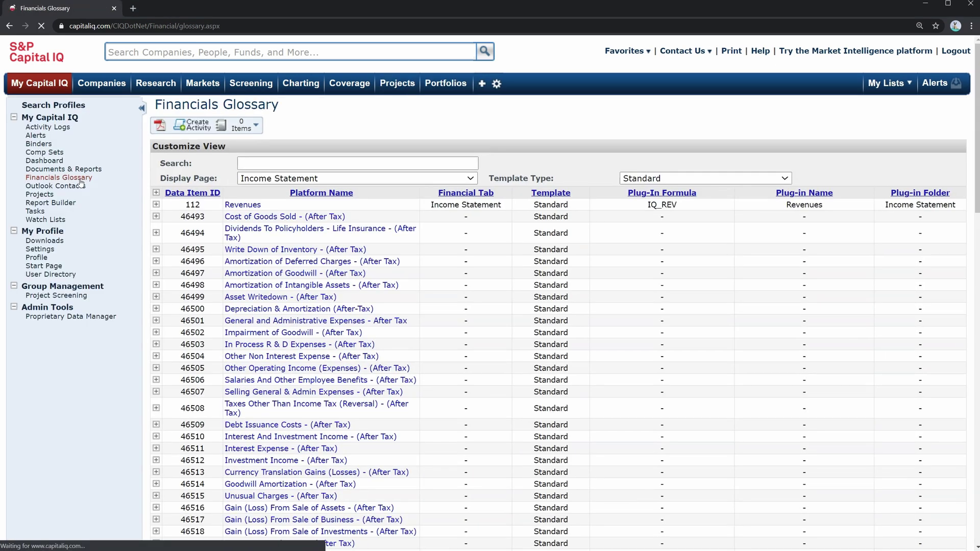
click(264, 180)
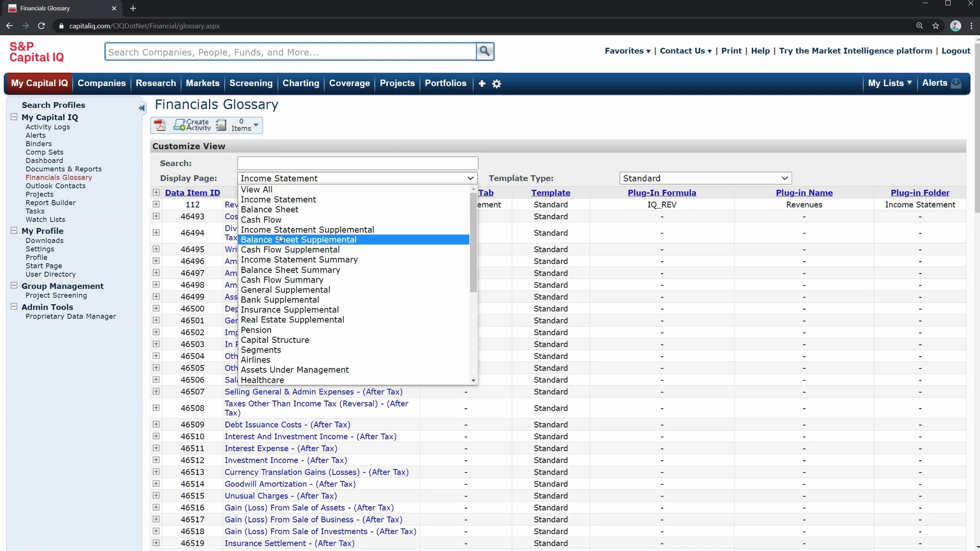
click(296, 210)
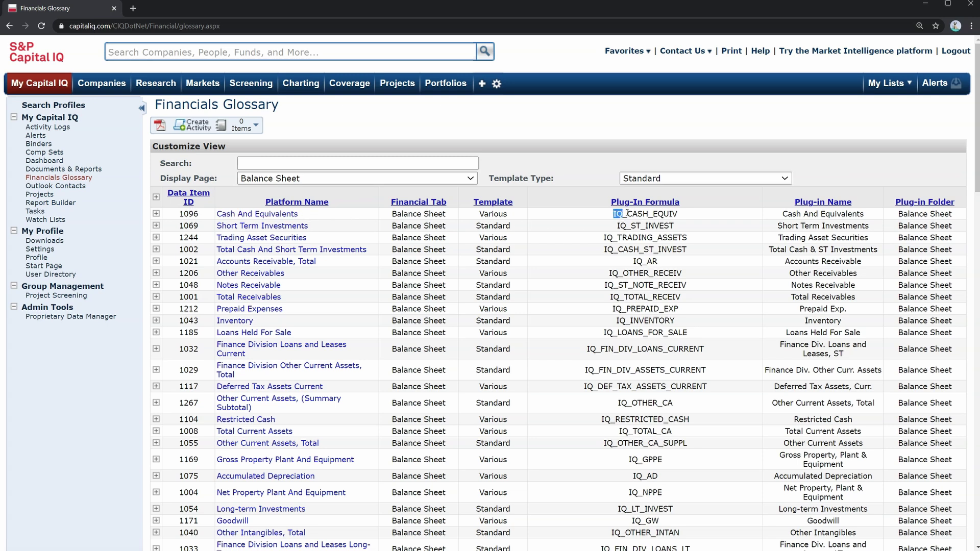
drag(614, 215, 681, 216)
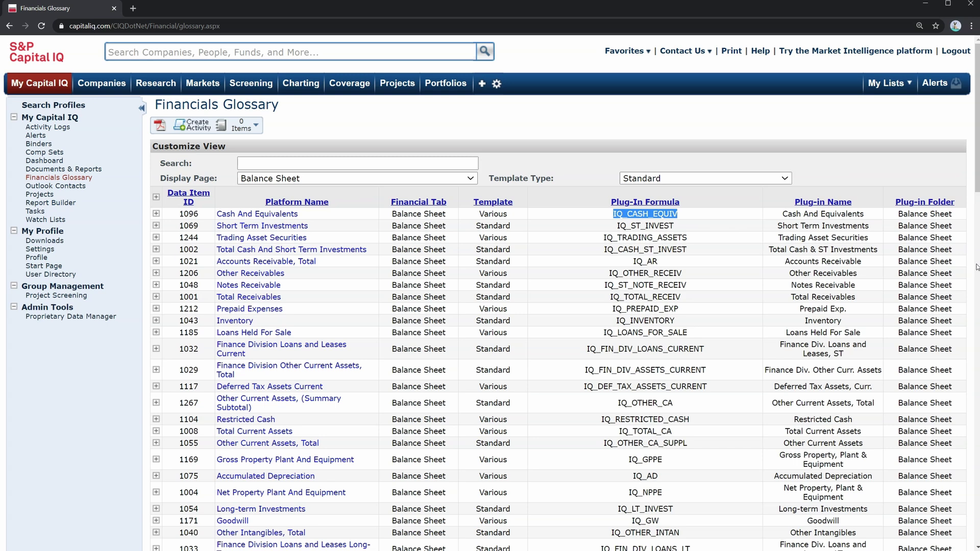
mouse_move(283, 216)
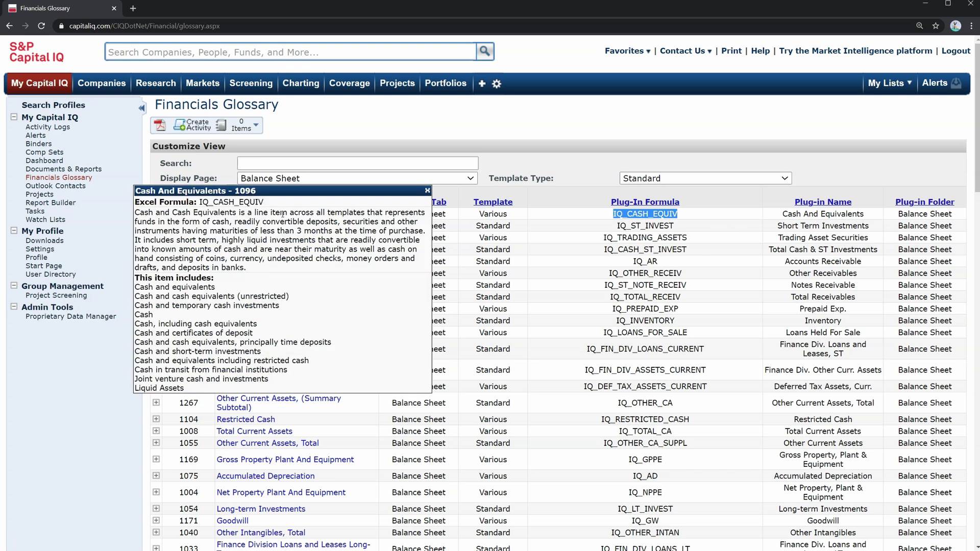
drag(166, 213, 306, 380)
click(289, 380)
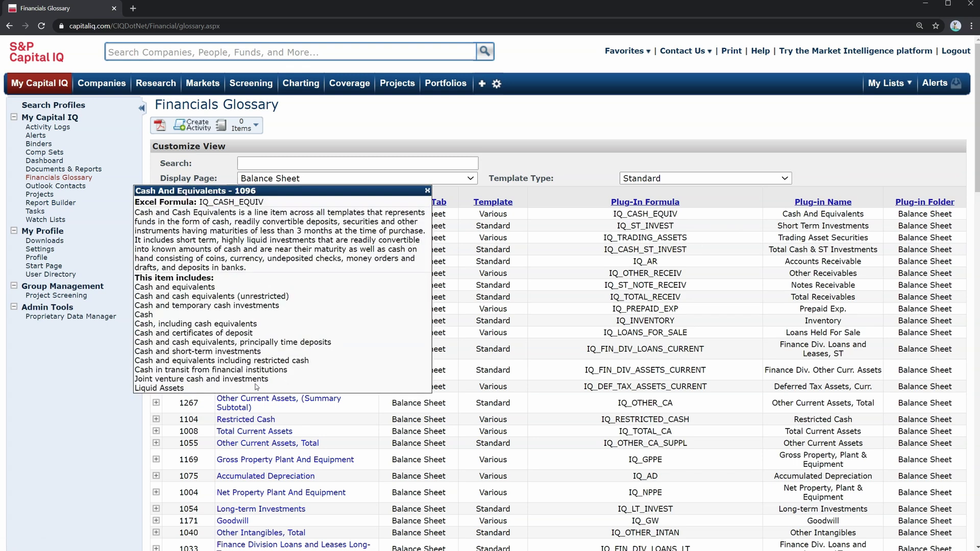
drag(144, 287, 223, 389)
click(223, 390)
click(428, 191)
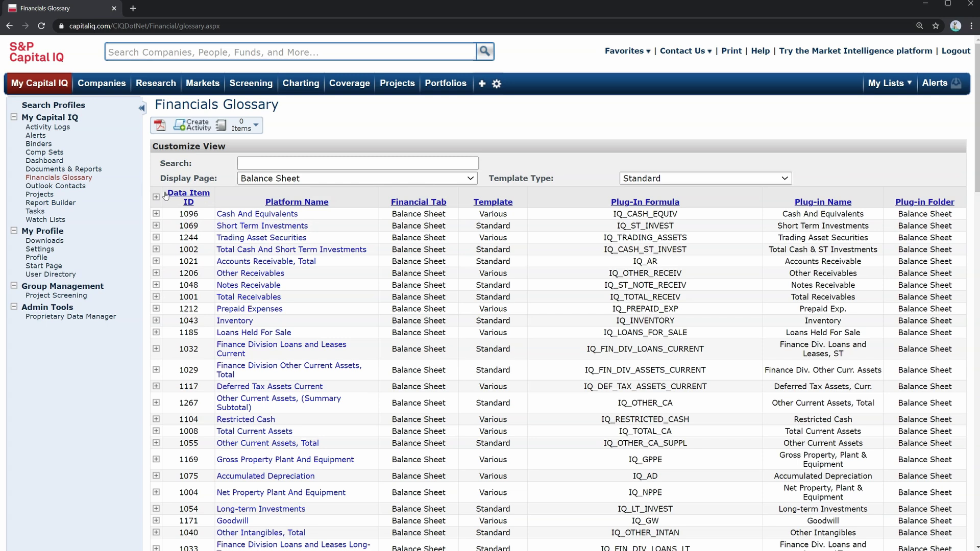
scroll(255, 389, down, 5)
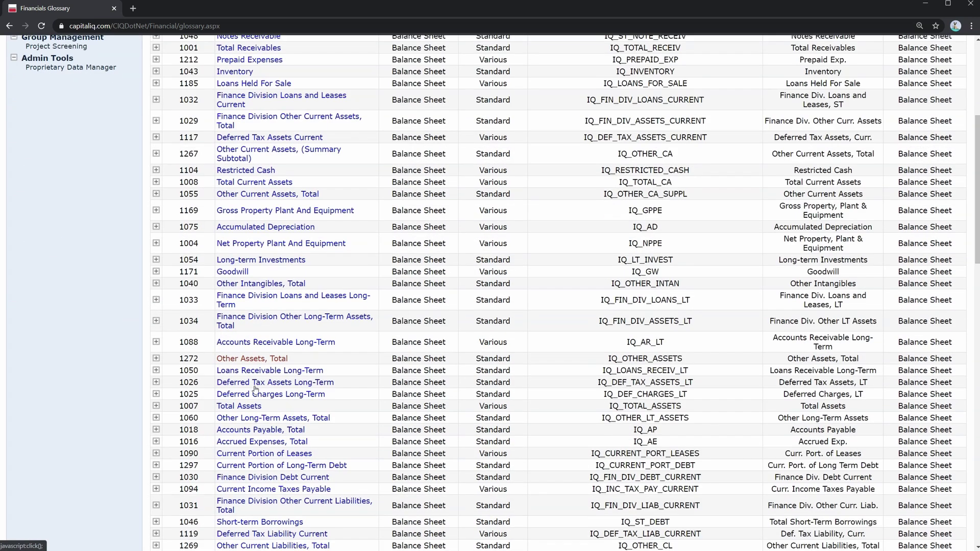
click(230, 271)
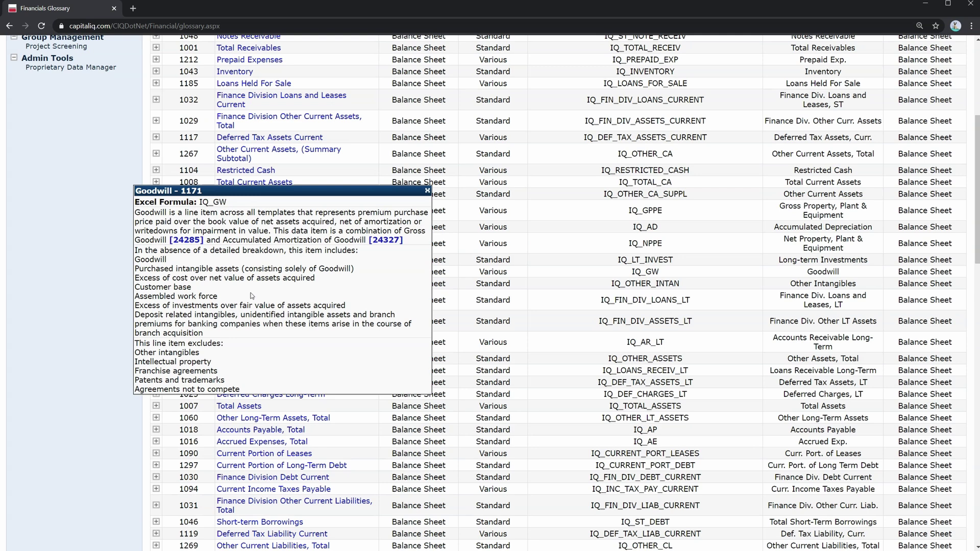
click(428, 190)
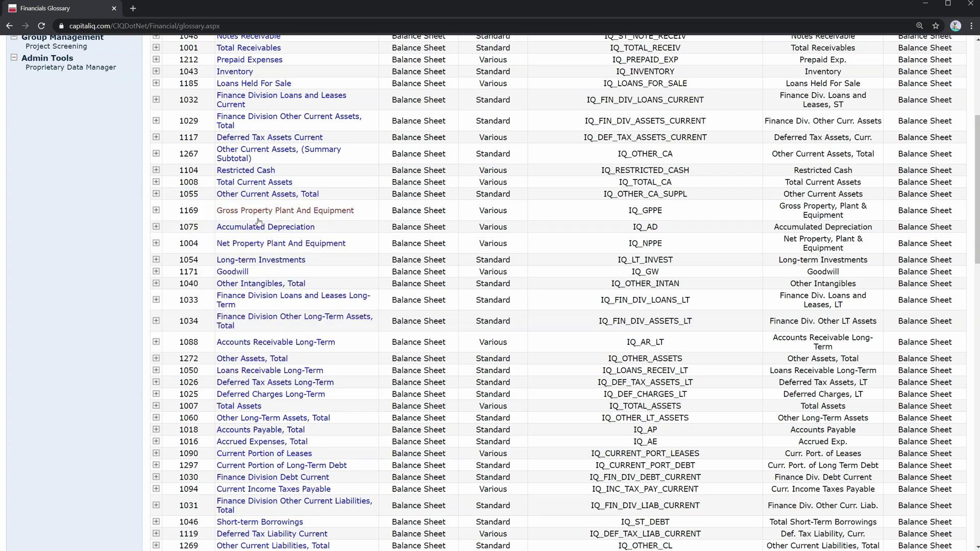
click(247, 173)
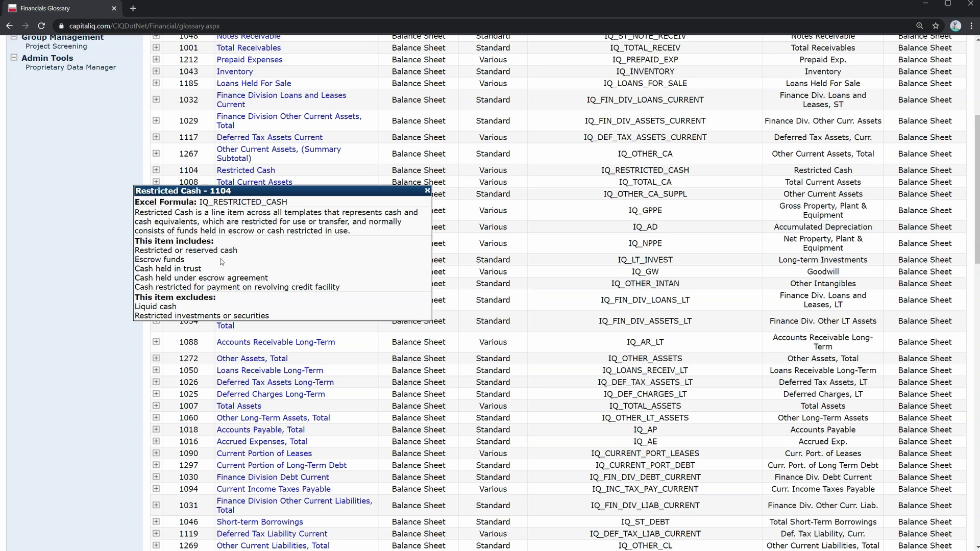
drag(137, 264, 201, 270)
click(428, 190)
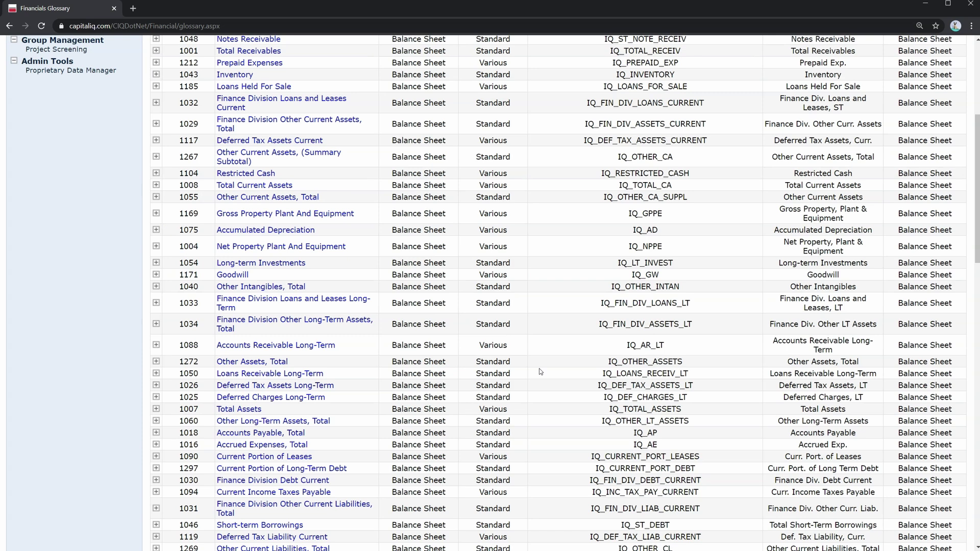
scroll(539, 375, up, 5)
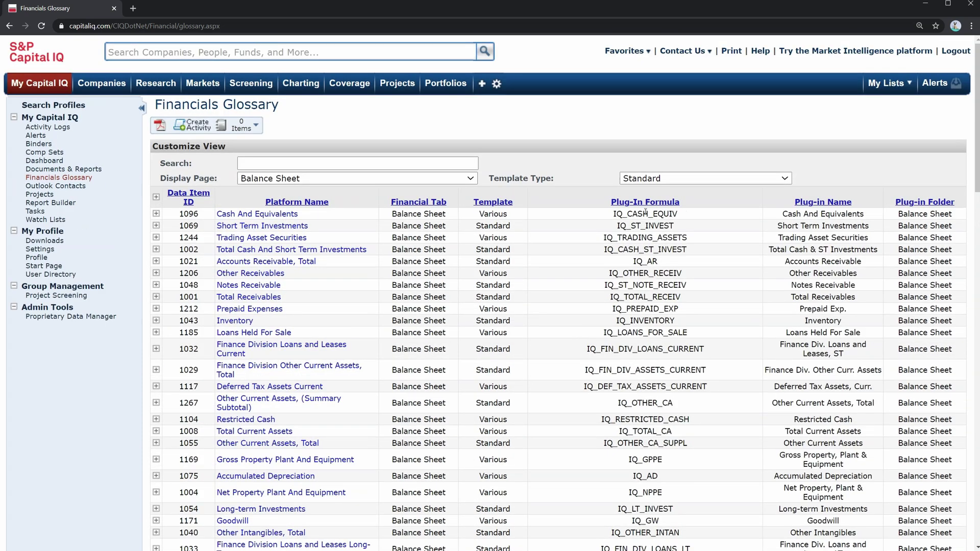
drag(641, 217, 674, 460)
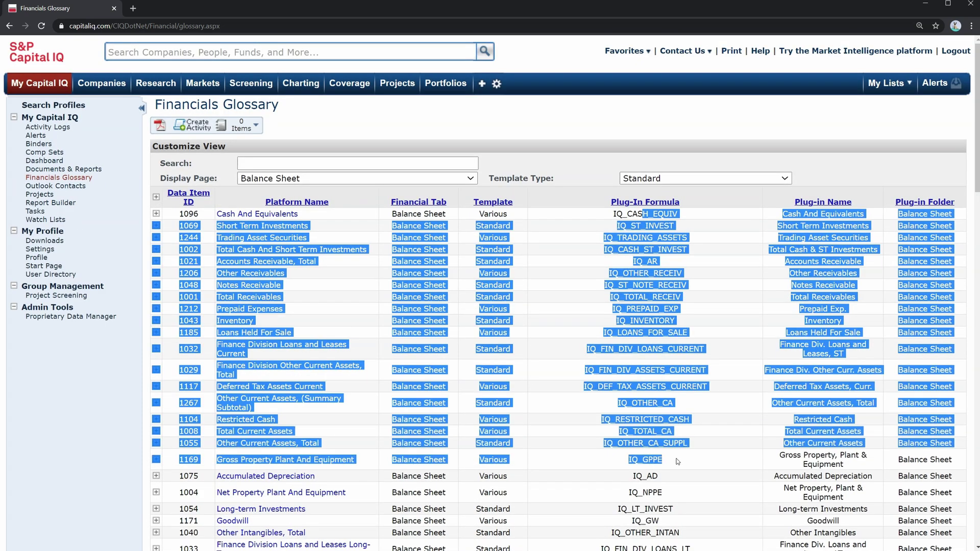
click(679, 462)
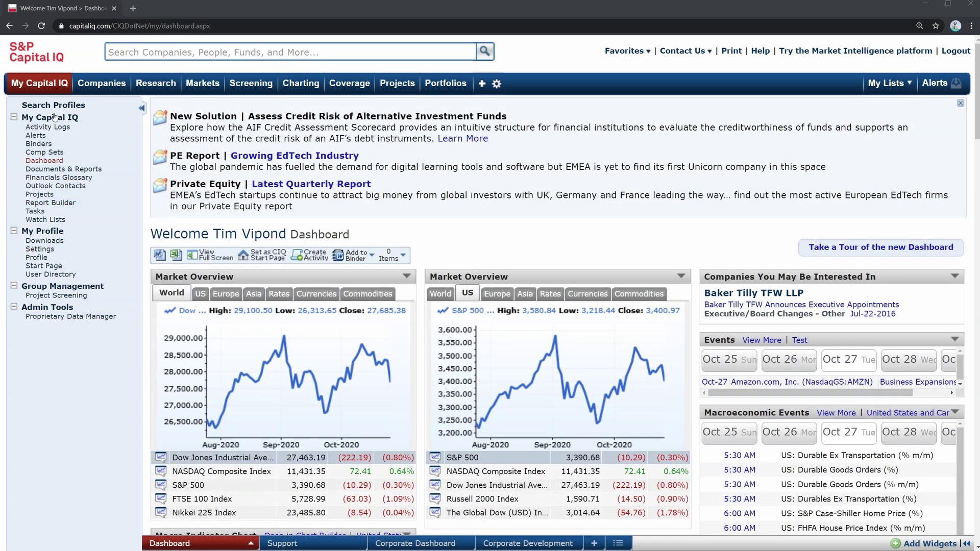
click(51, 250)
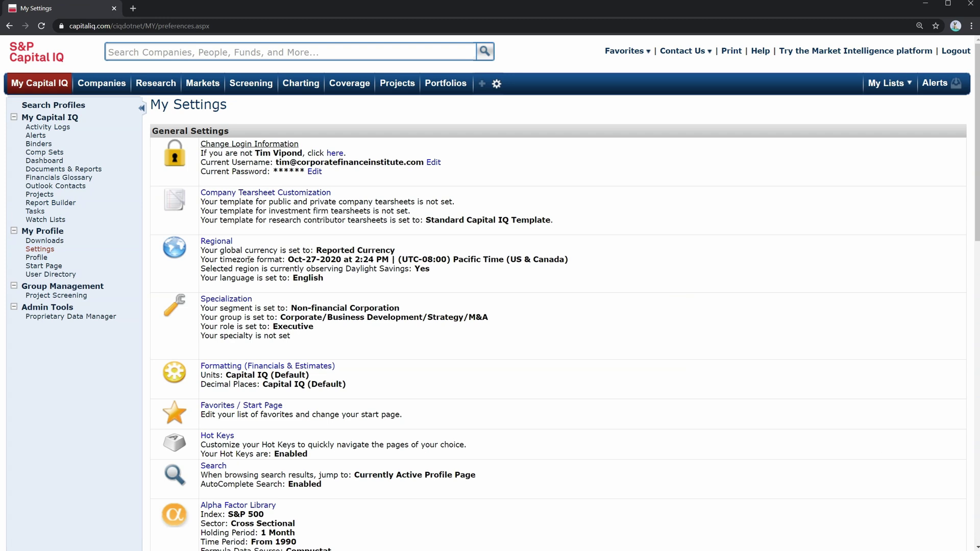
scroll(261, 293, down, 14)
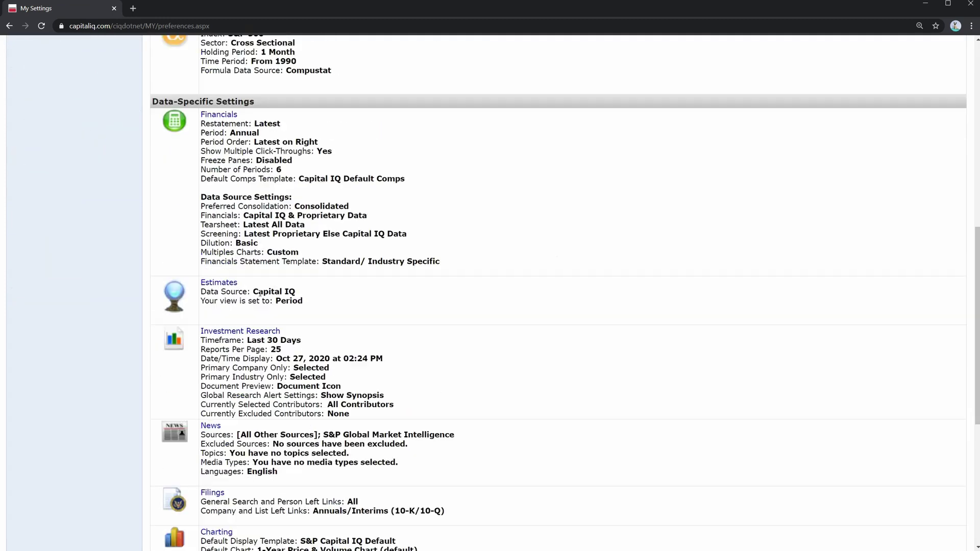
scroll(261, 294, down, 4)
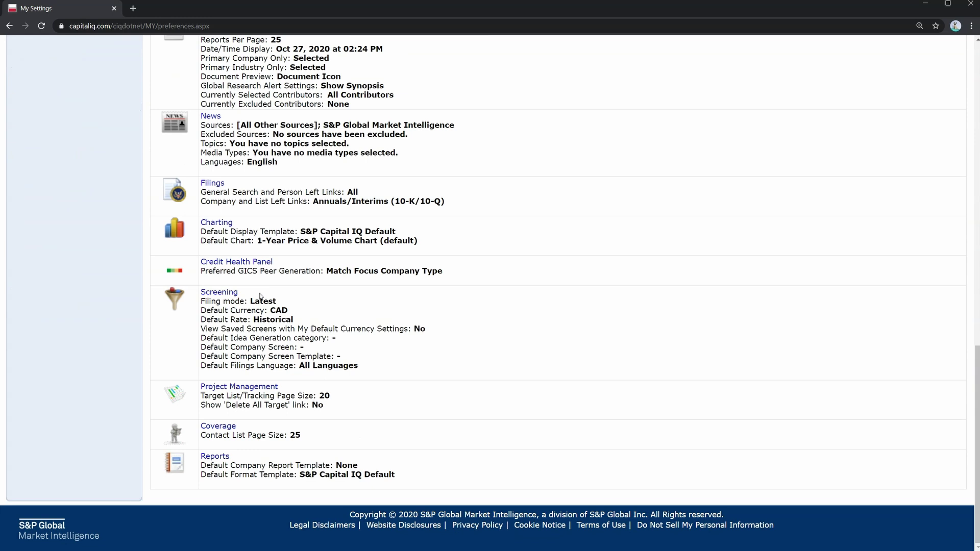
scroll(259, 295, up, 18)
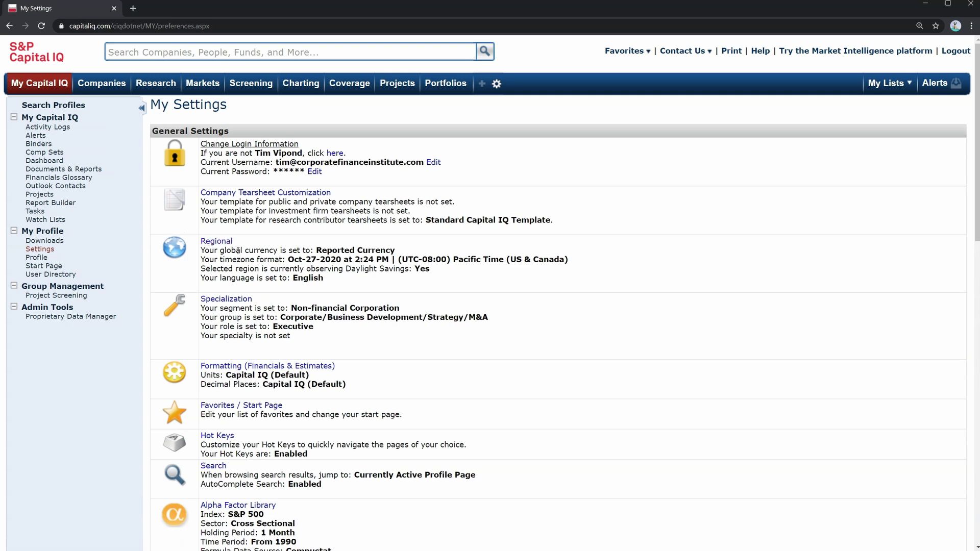
drag(237, 250, 278, 248)
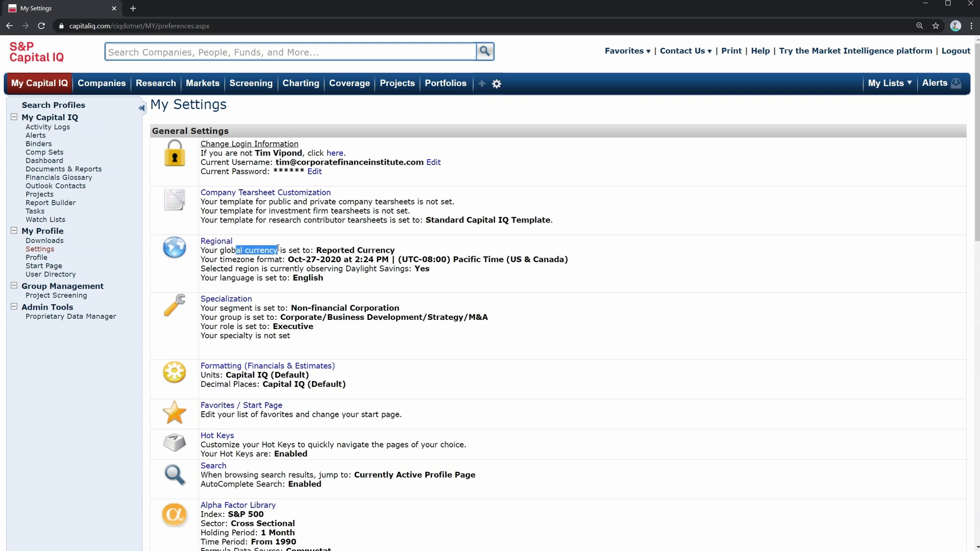
click(217, 241)
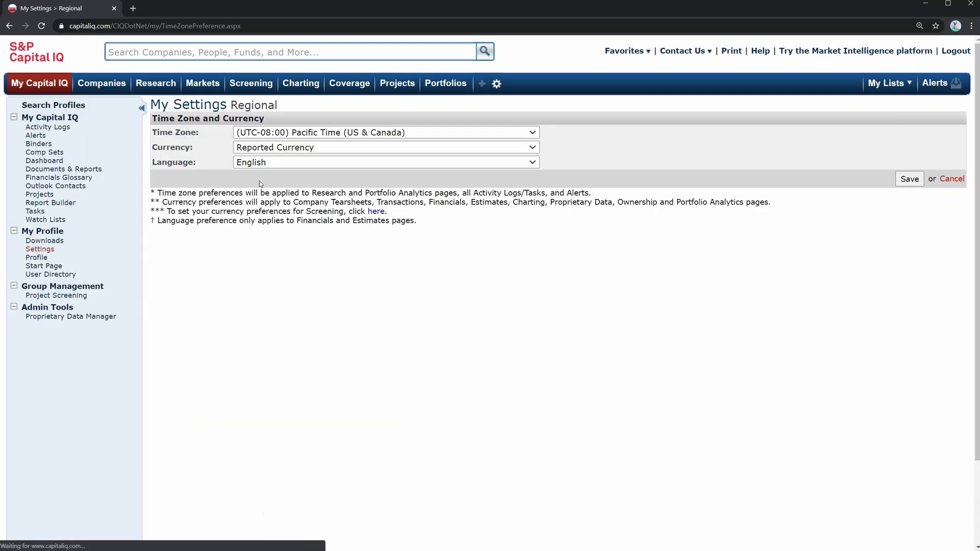
- Set the Regional currency to US Dollar and save, leaving Pacific Time as time zone
click(268, 149)
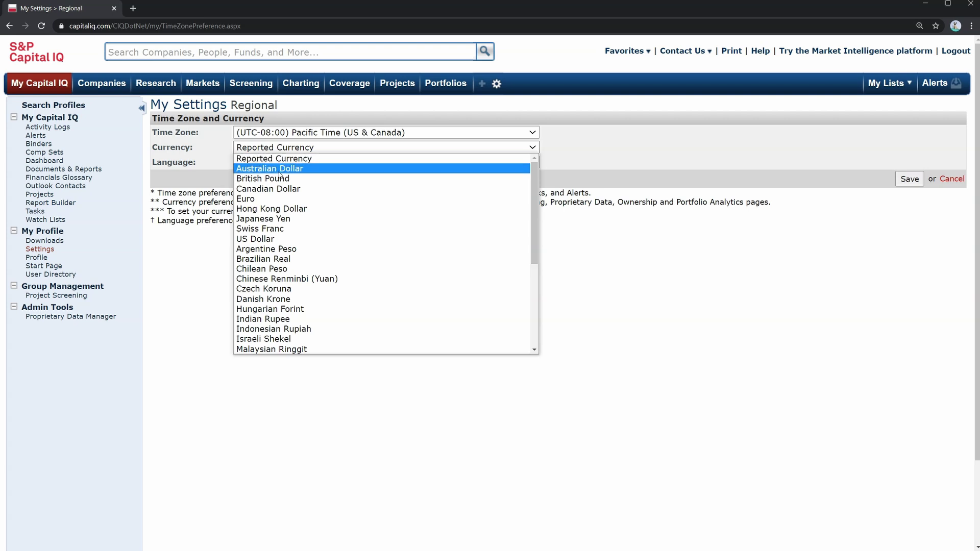
click(269, 240)
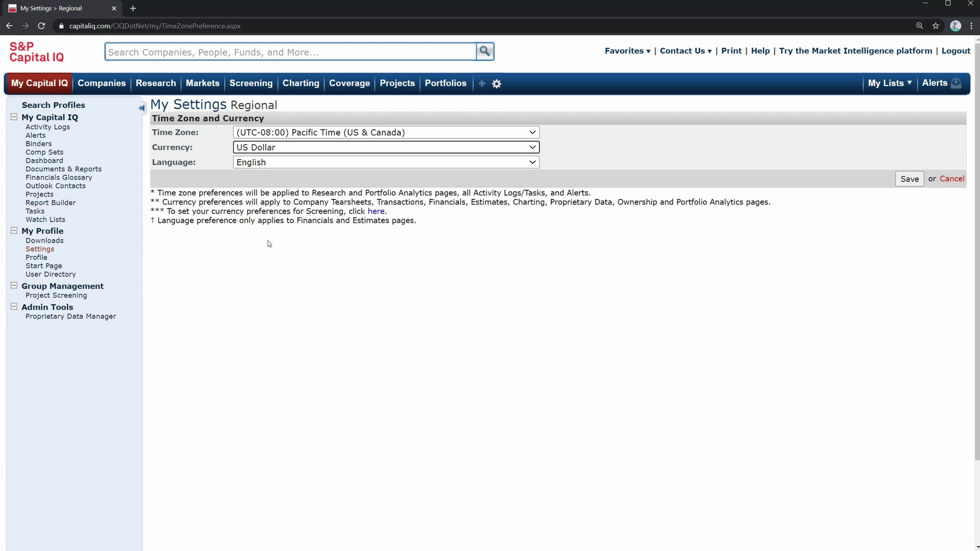
click(900, 178)
click(371, 132)
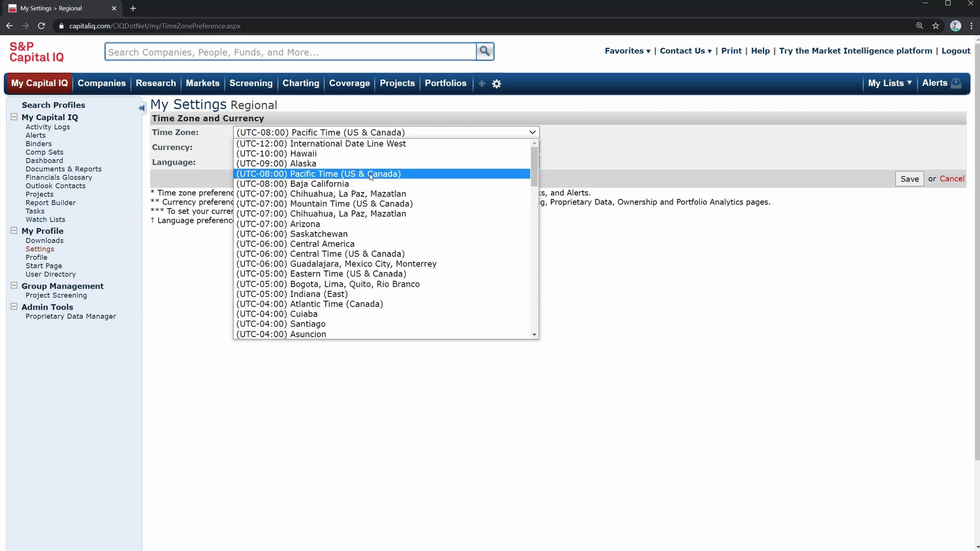
click(222, 240)
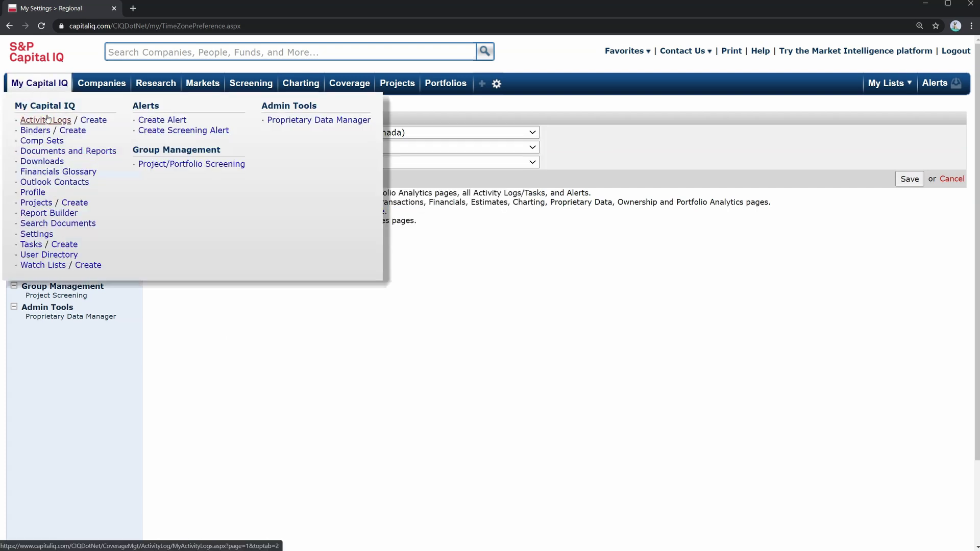
click(9, 25)
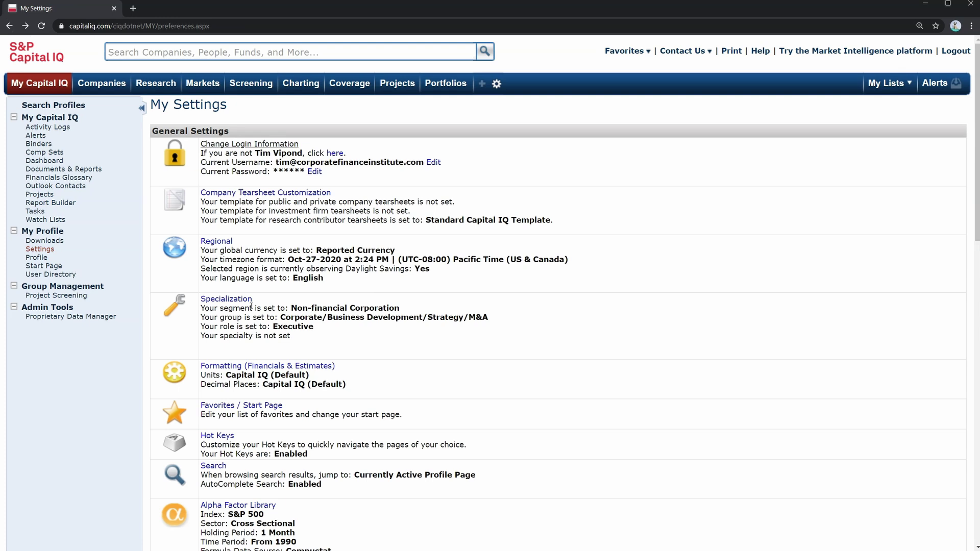
- Review the Hot Keys shortcut list, including Company Tearsheet, then close it
drag(282, 444, 309, 454)
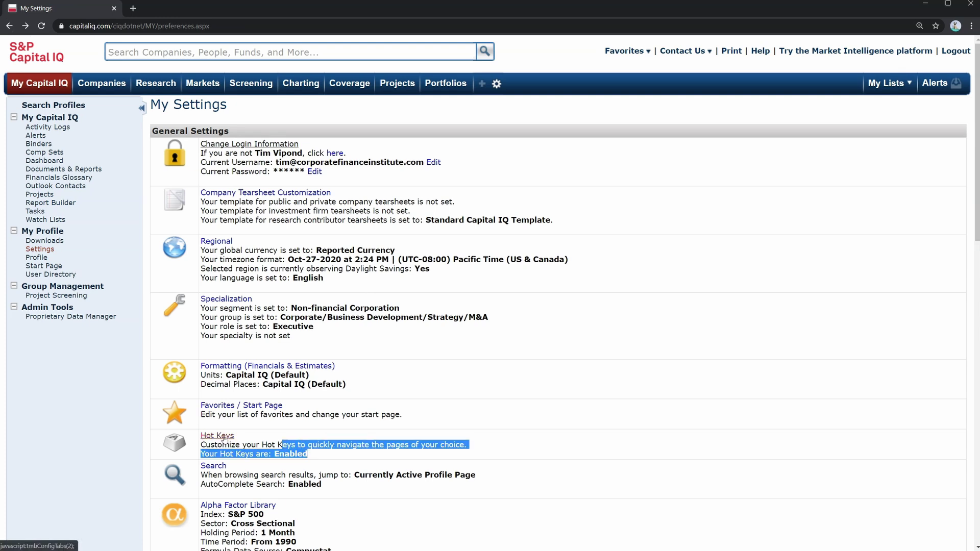
click(224, 437)
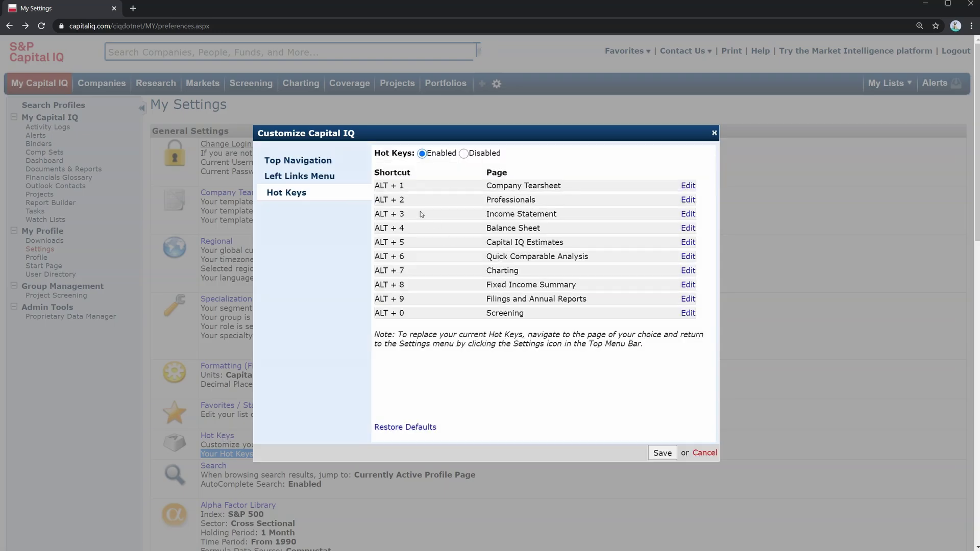
drag(395, 189, 510, 319)
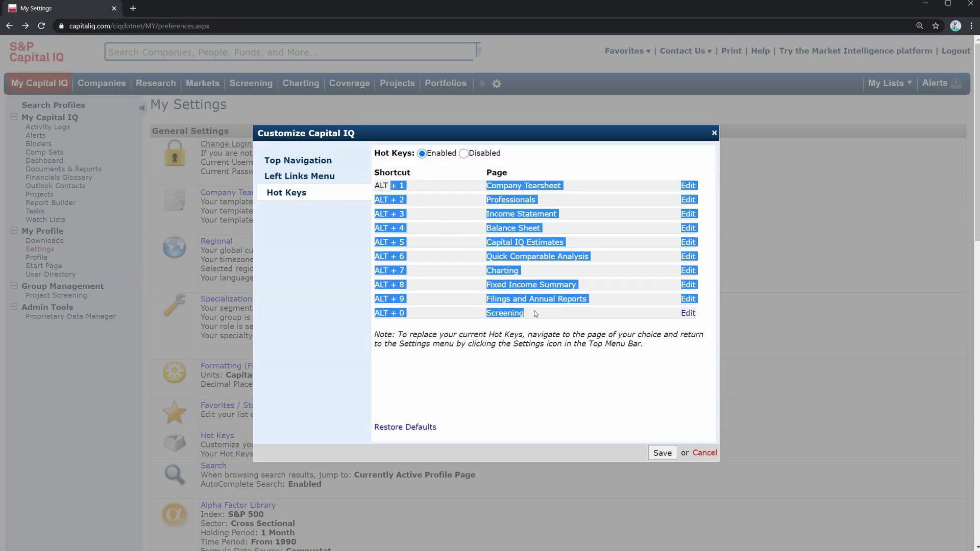
click(415, 184)
mouse_move(498, 186)
mouse_down()
mouse_move(537, 186)
mouse_move(490, 186)
mouse_up()
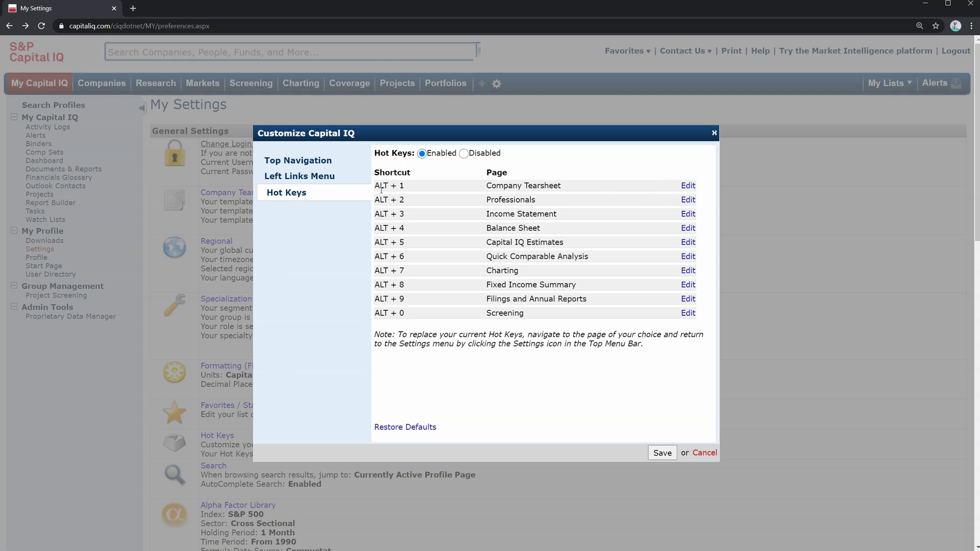
drag(386, 187, 409, 190)
click(408, 190)
key(Escape)
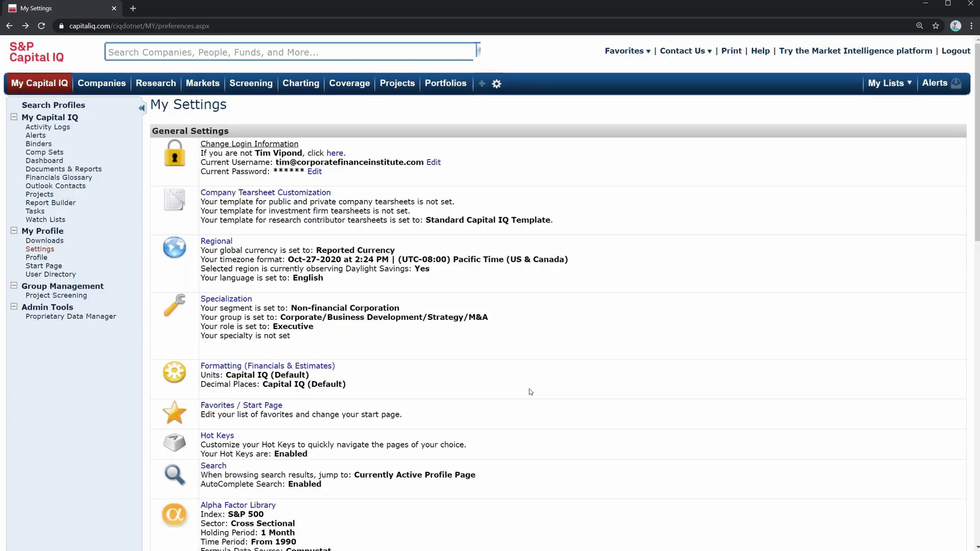
scroll(311, 354, down, 8)
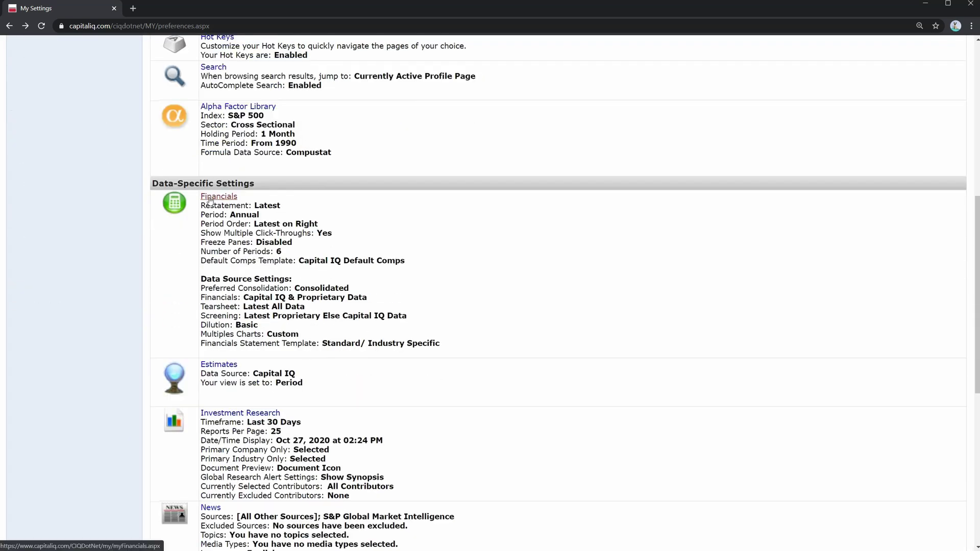
- Open the Financials settings and check the Period and Preferred Consolidation lists, keeping Annual and Consolidated
click(210, 200)
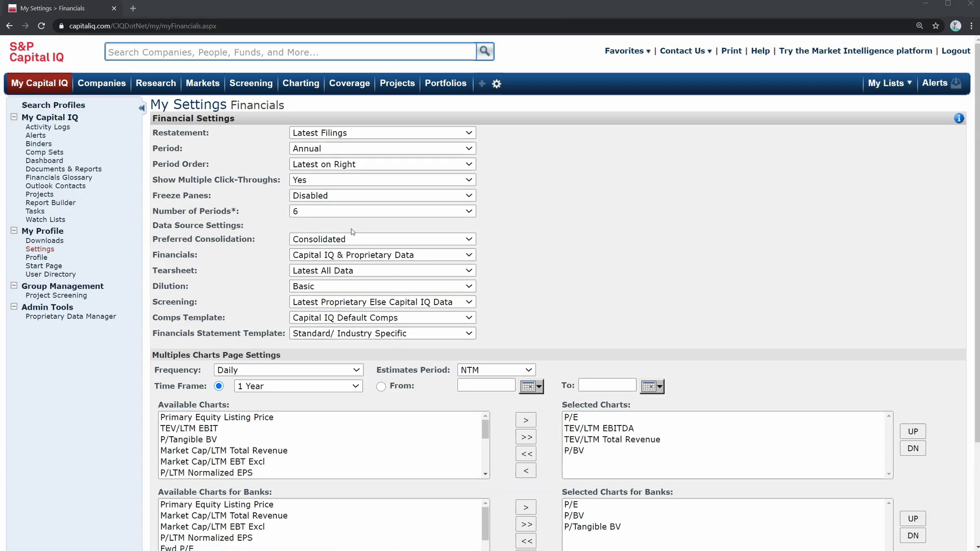
drag(161, 152, 192, 151)
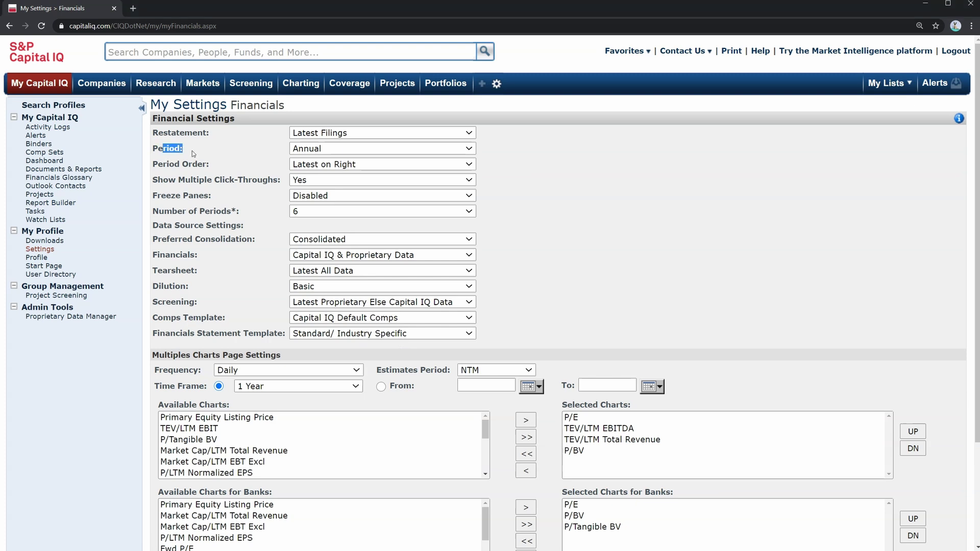
click(366, 151)
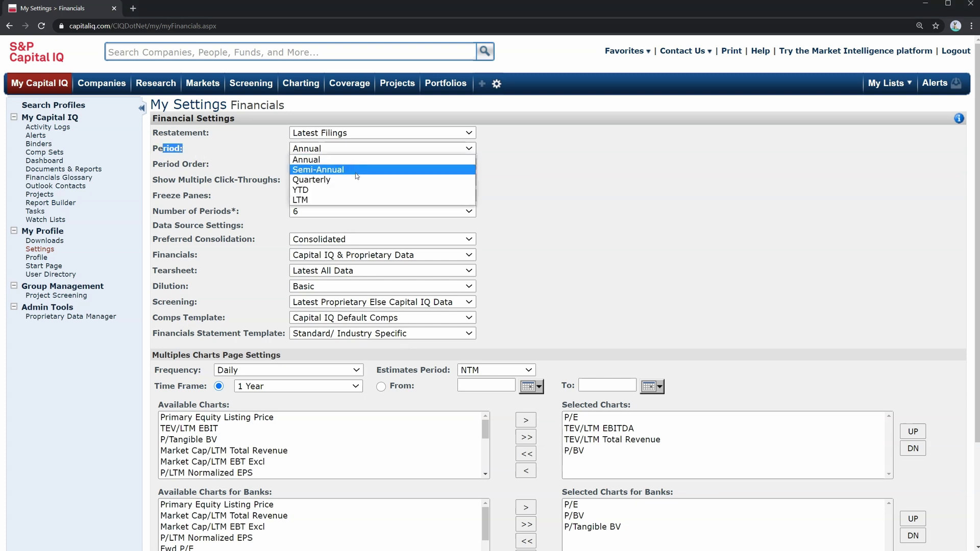
click(550, 163)
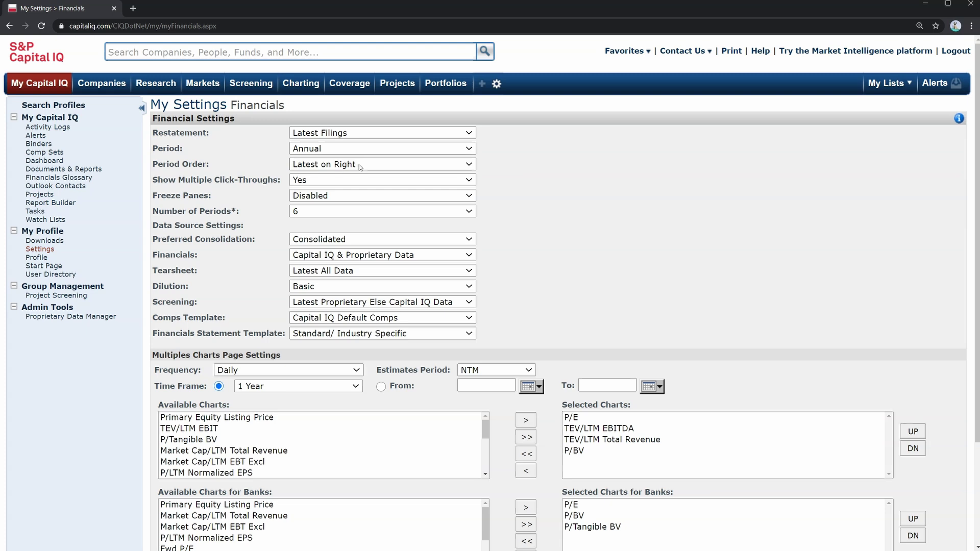
click(359, 240)
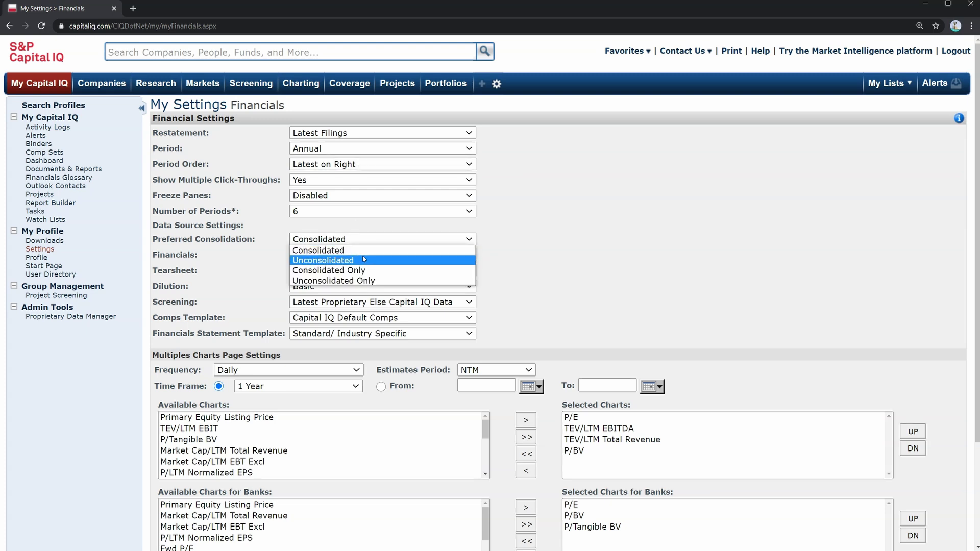
click(259, 253)
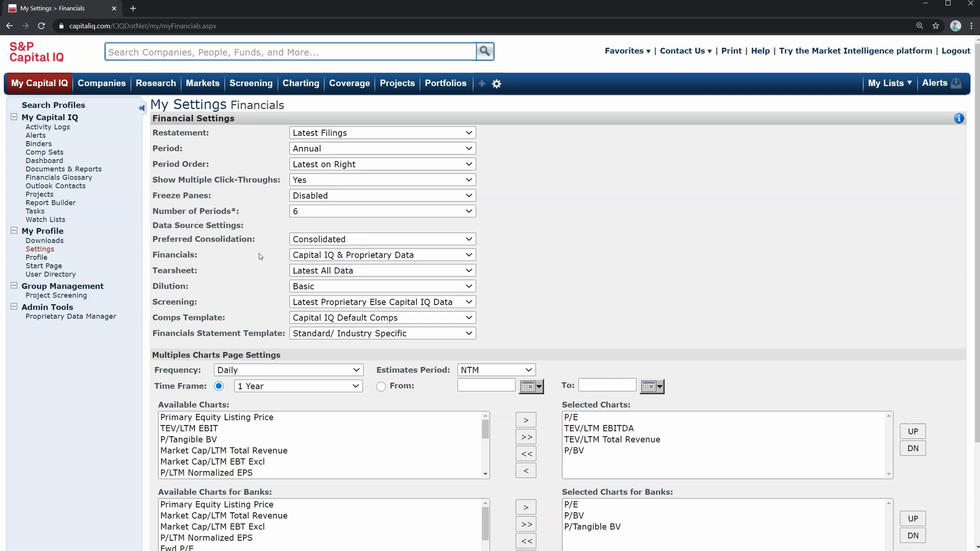
- Scroll through the Available Charts list, then go back to the My Settings overview
scroll(266, 270, down, 3)
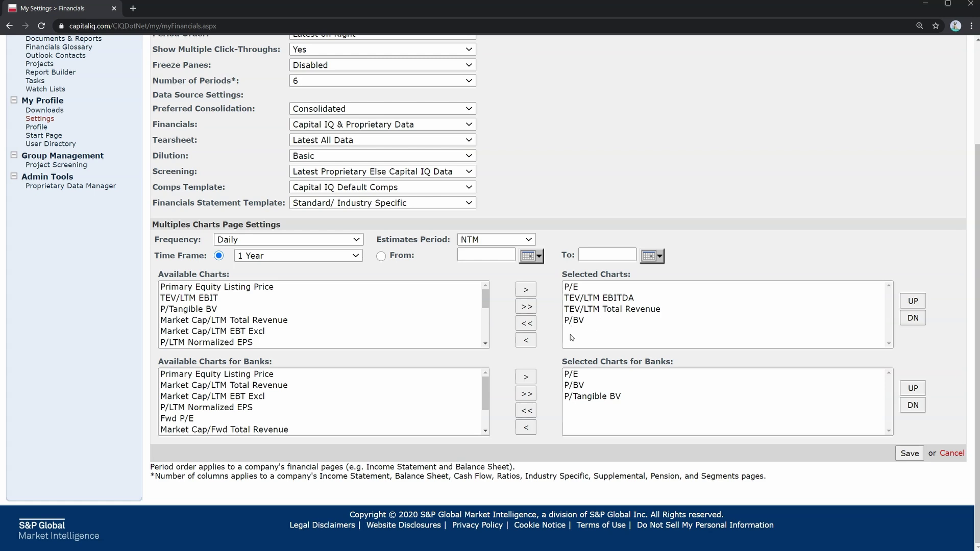
scroll(284, 333, down, 3)
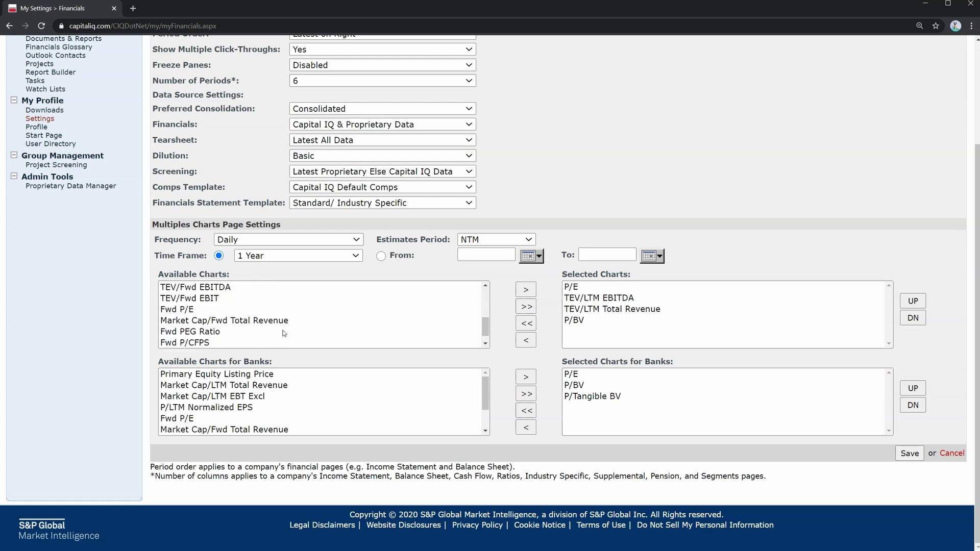
scroll(284, 333, down, 1)
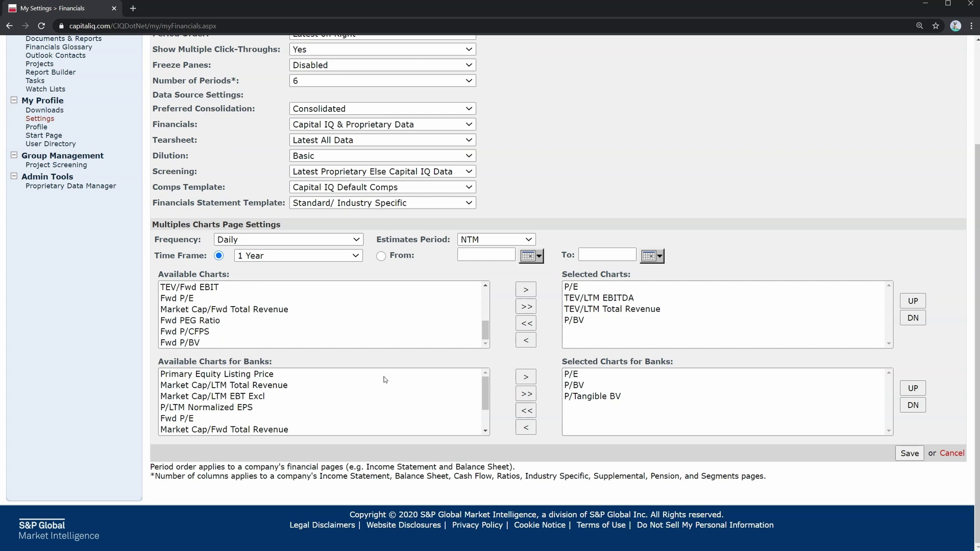
scroll(475, 368, up, 3)
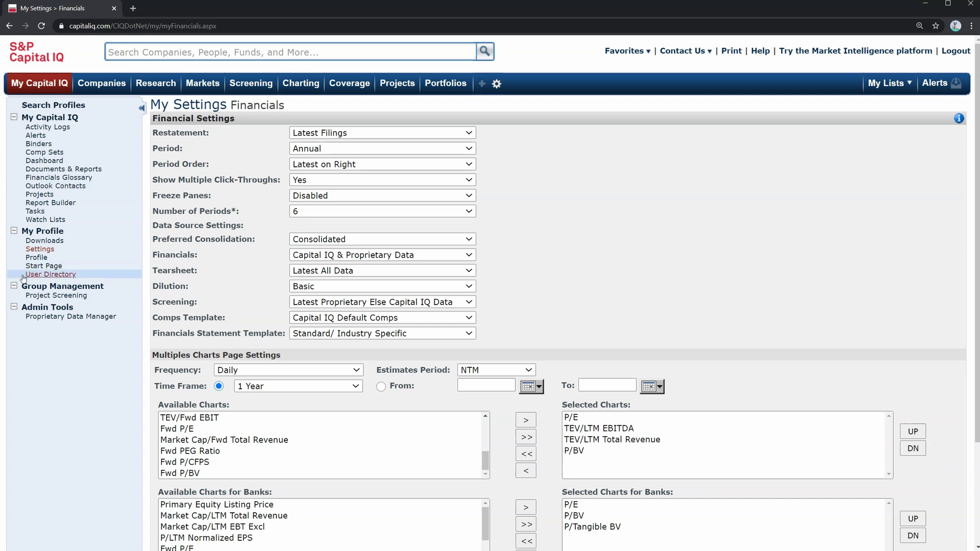
click(133, 250)
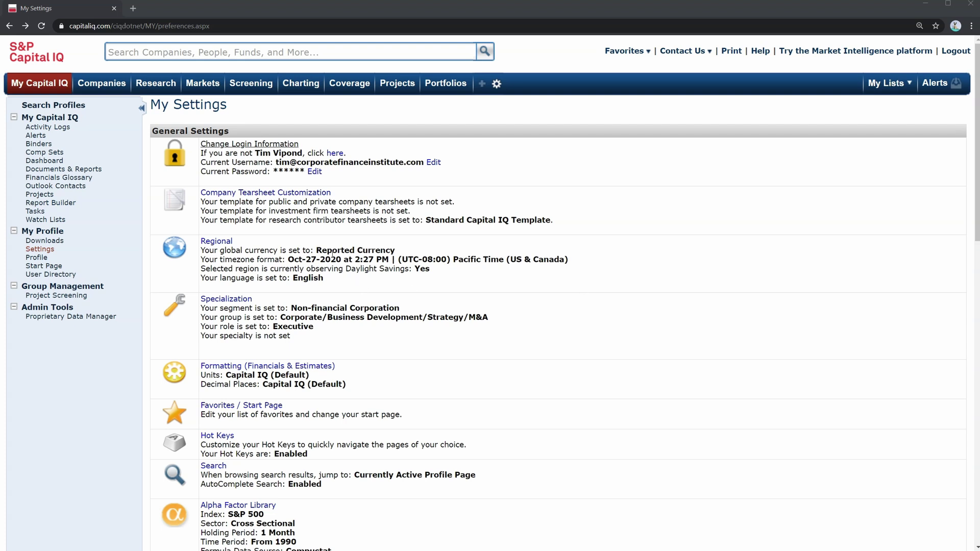
- Review the Reported Currency, Hot Keys and Financials summaries on the My Settings overview
drag(332, 254, 392, 254)
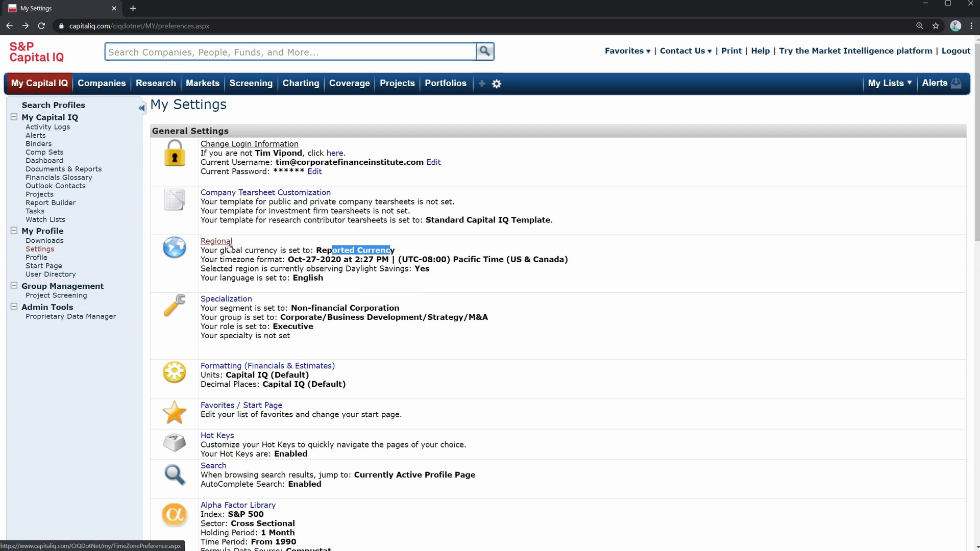
drag(256, 445, 294, 454)
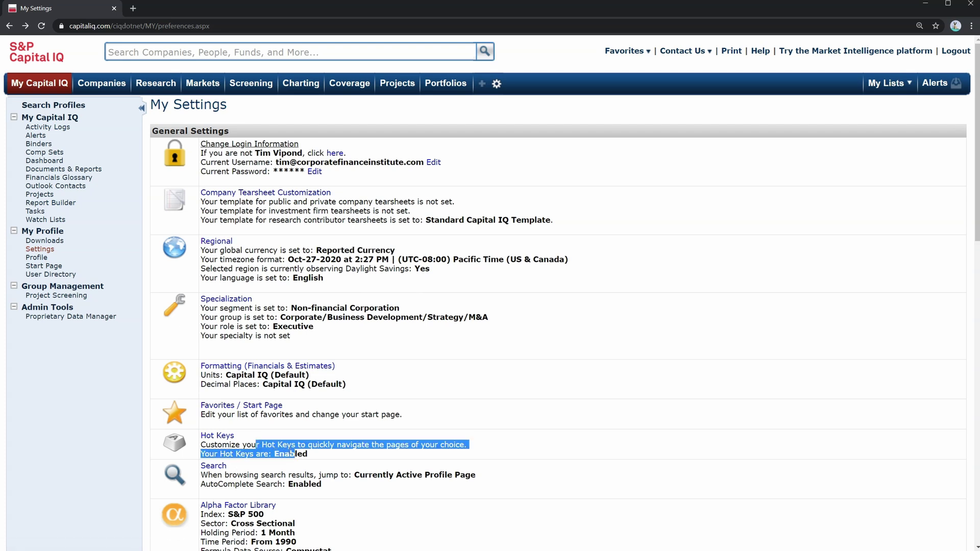
click(232, 442)
scroll(266, 448, down, 6)
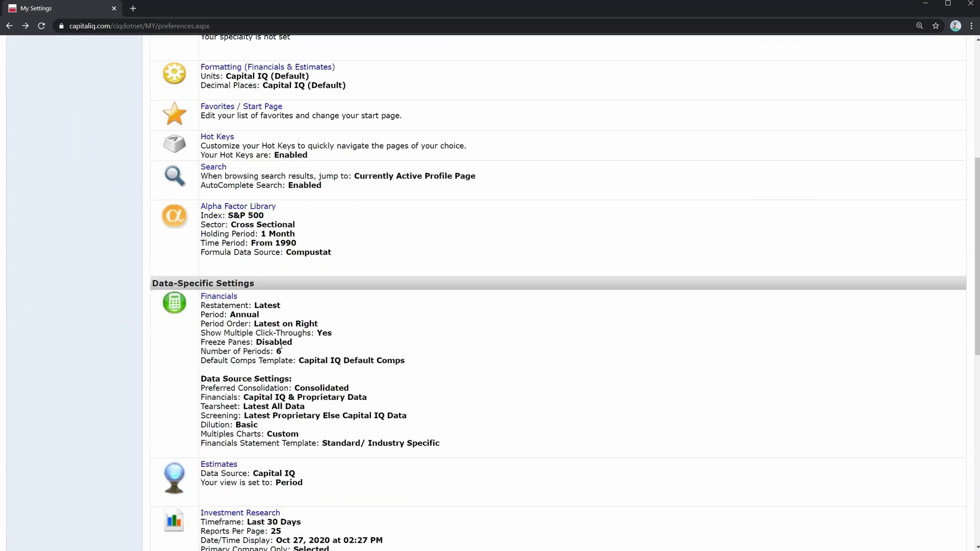
drag(407, 418, 239, 324)
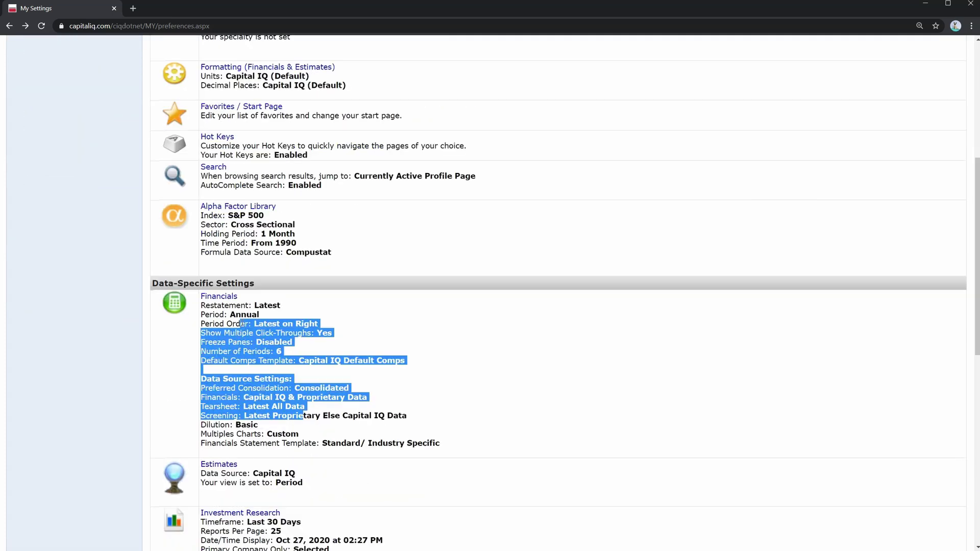
click(237, 302)
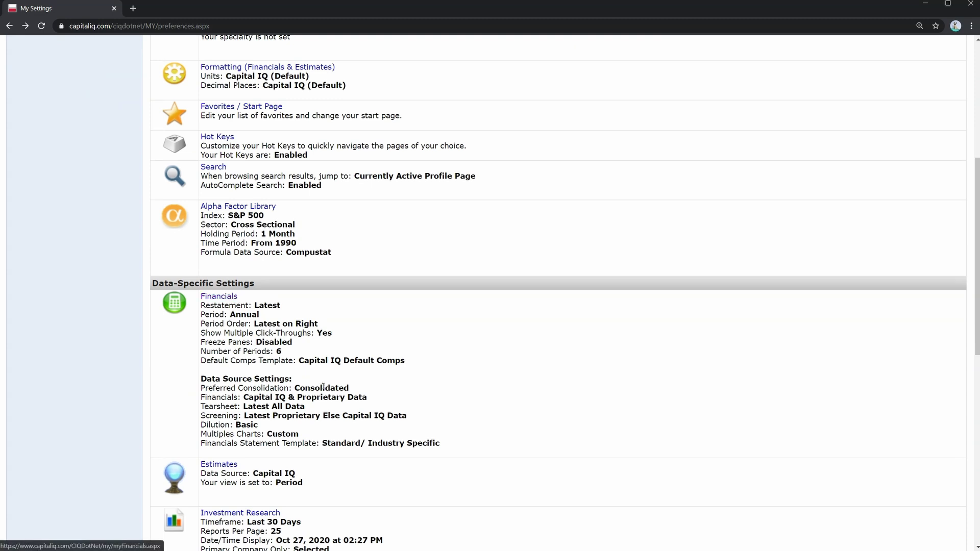
scroll(349, 424, up, 6)
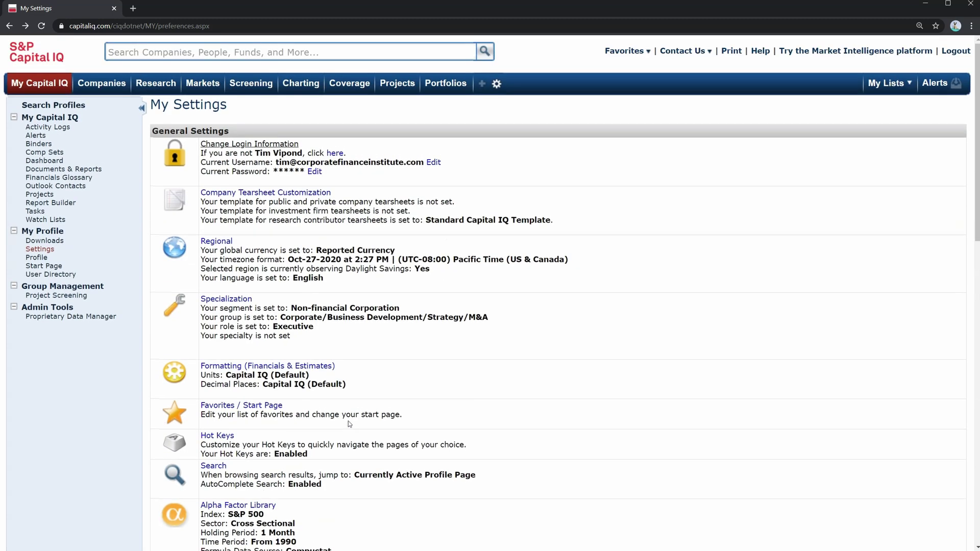